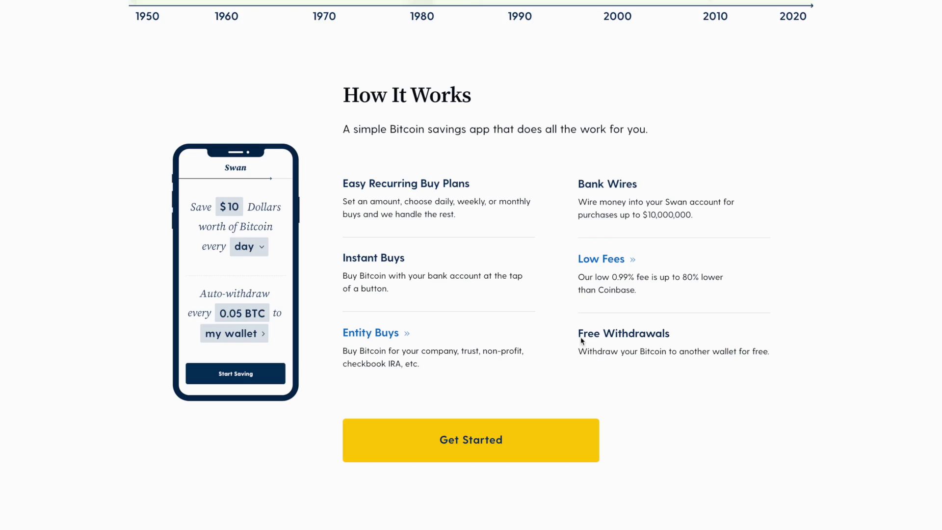
Highlight the Free Withdrawals description, then take a screenshot
{"action": "left_click_drag", "start_coordinate": [580, 337], "coordinate": [736, 368]}
{"action": "left_click_drag", "start_coordinate": [614, 324], "coordinate": [742, 372]}
{"action": "left_click", "coordinate": [741, 372]}
{"action": "key", "text": "super+shift+5"}
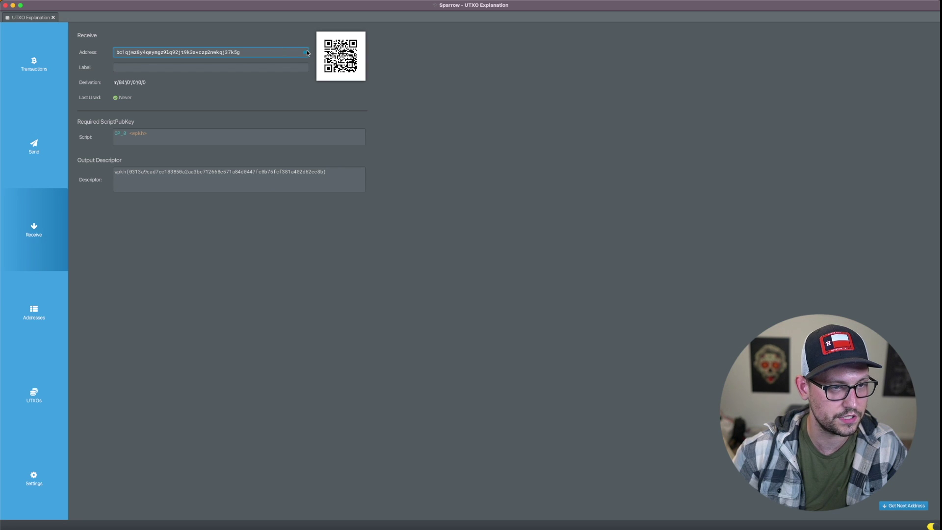
Send $50 of bitcoin from Coinbase to the copied Sparrow address with a note ($52.37 total)
{"action": "left_click", "coordinate": [308, 53]}
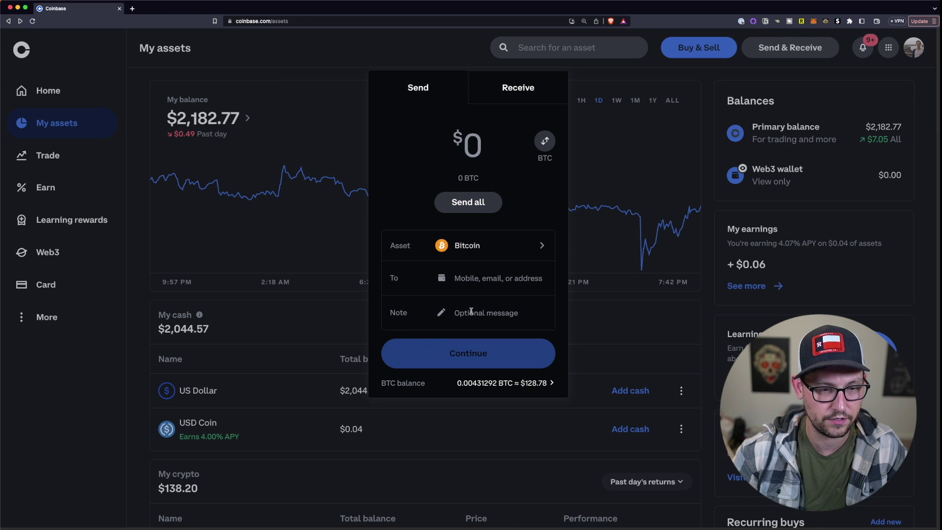
{"action": "key", "text": "super+v"}
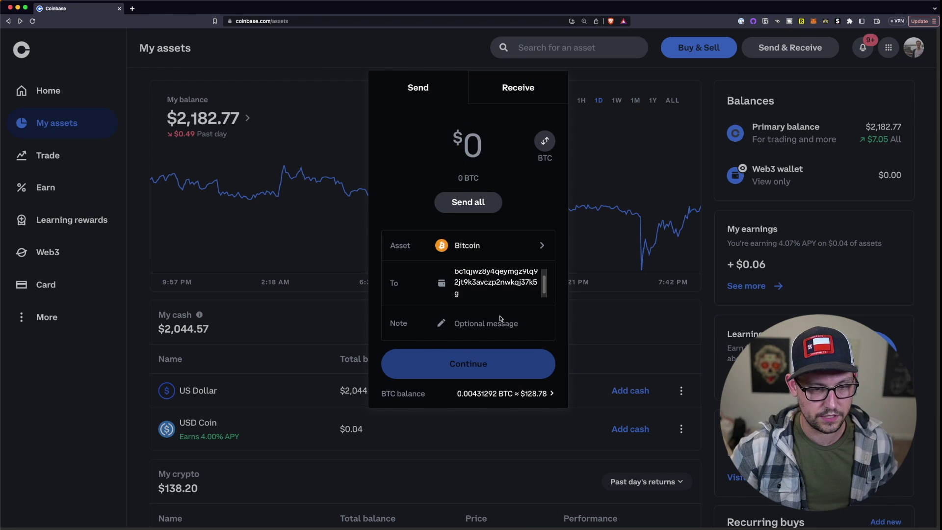
{"action": "left_click", "coordinate": [501, 319]}
{"action": "type", "text": "$50"}
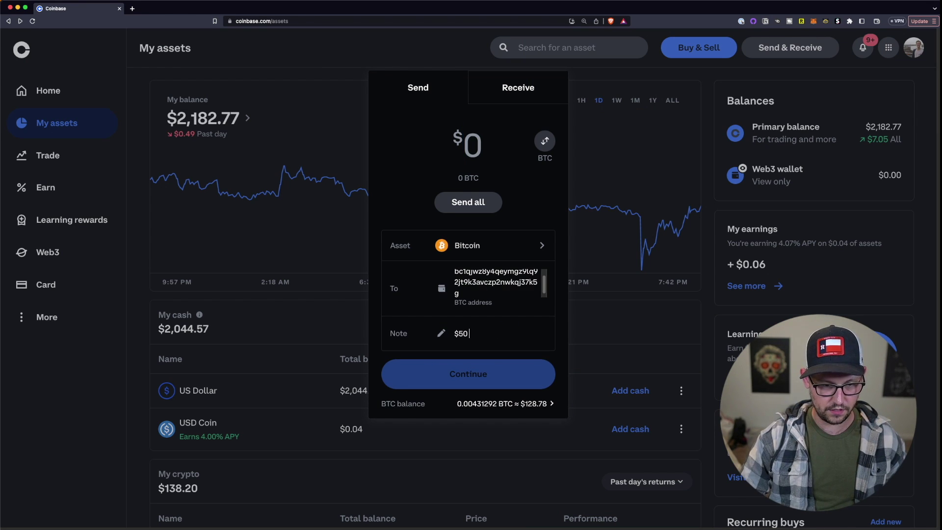
{"action": "type", "text": "chunk"}
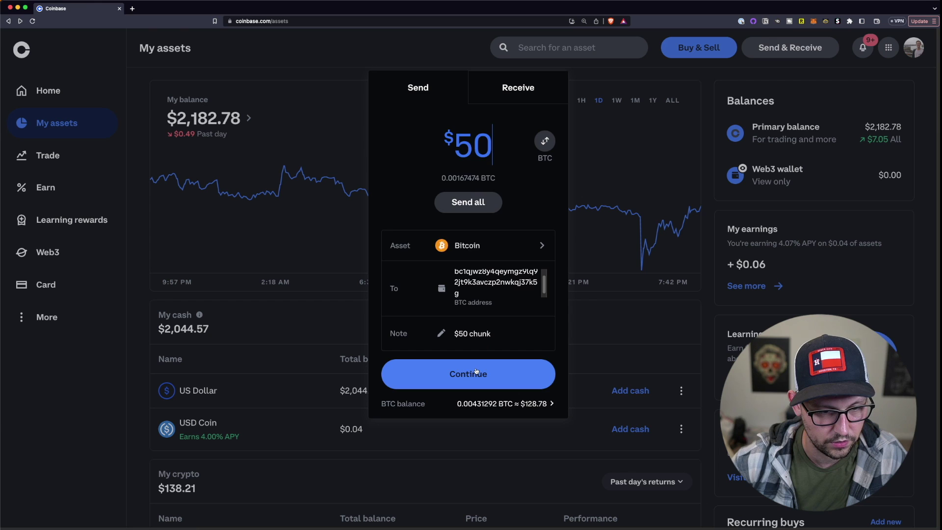
{"action": "left_click", "coordinate": [481, 374]}
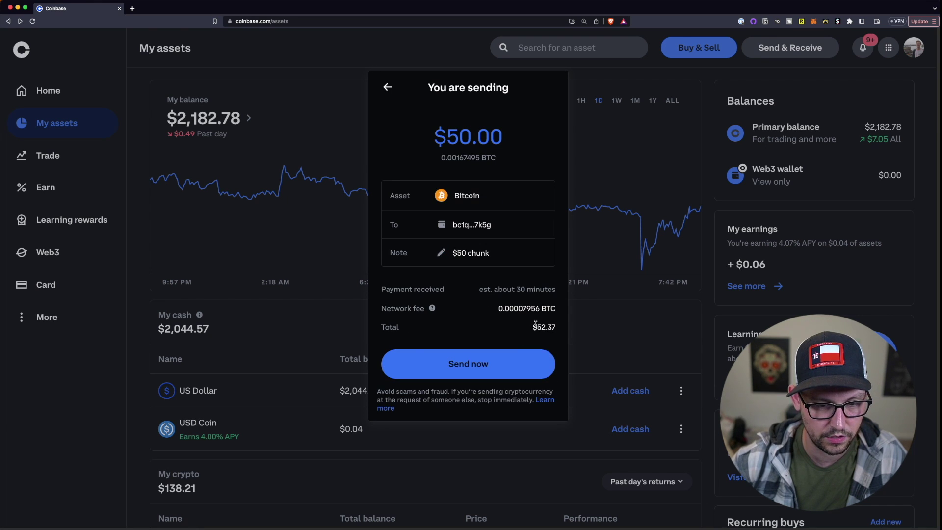
{"action": "left_click_drag", "start_coordinate": [535, 325], "coordinate": [562, 330]}
{"action": "left_click", "coordinate": [471, 357]}
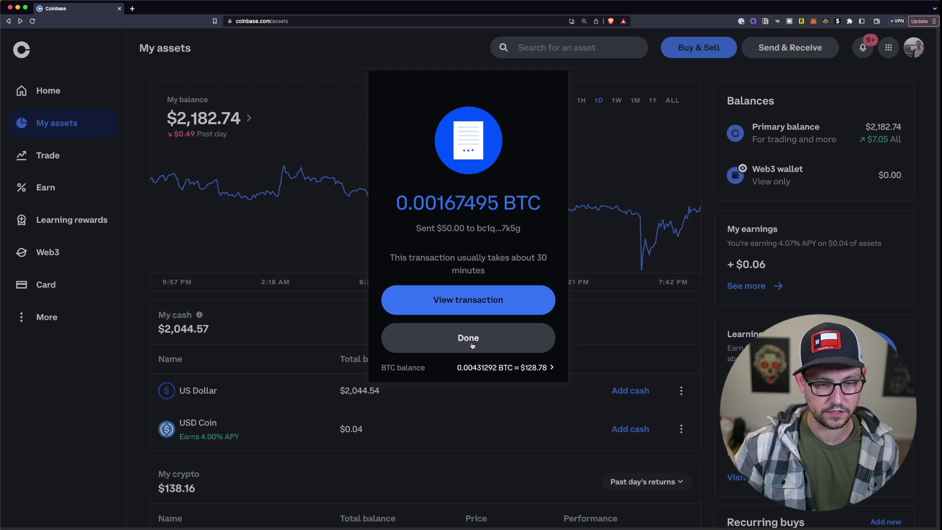
{"action": "left_click", "coordinate": [472, 345]}
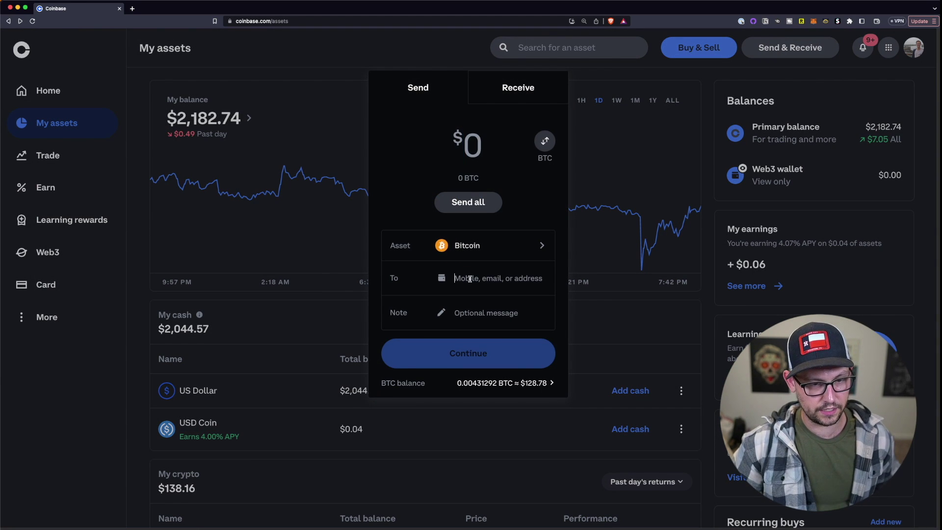
Send $5 of bitcoin to the same address with the note '$5 chunk 1'
{"action": "key", "text": "super+v"}
{"action": "left_click", "coordinate": [504, 326]}
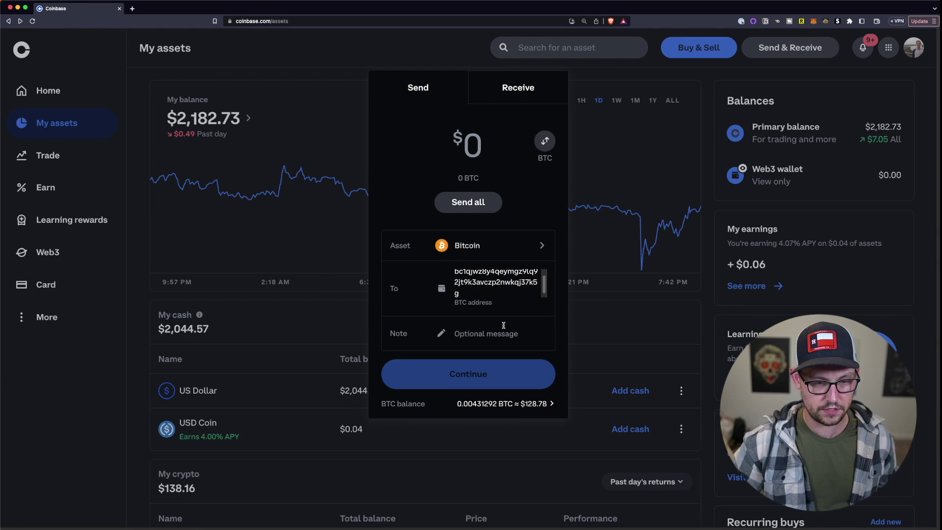
{"action": "type", "text": "$5"}
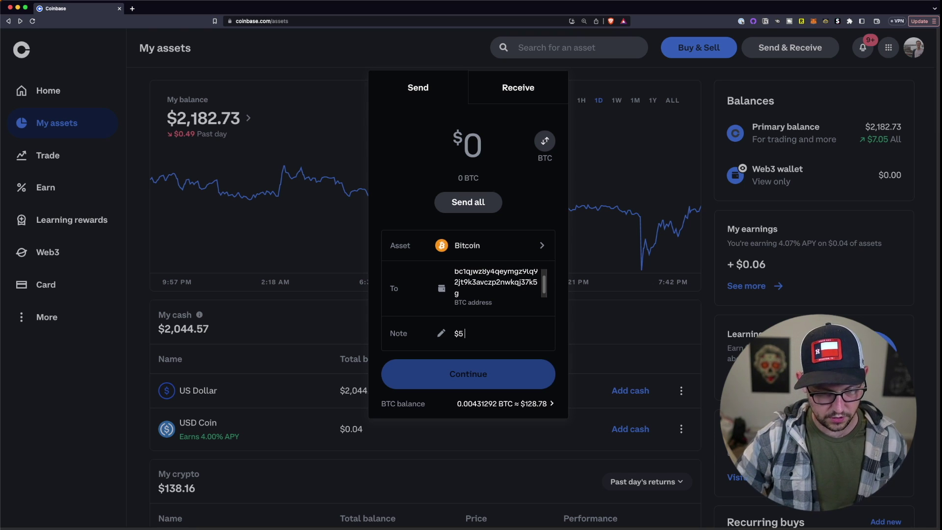
{"action": "type", "text": " chunk 1"}
{"action": "key", "text": "Return"}
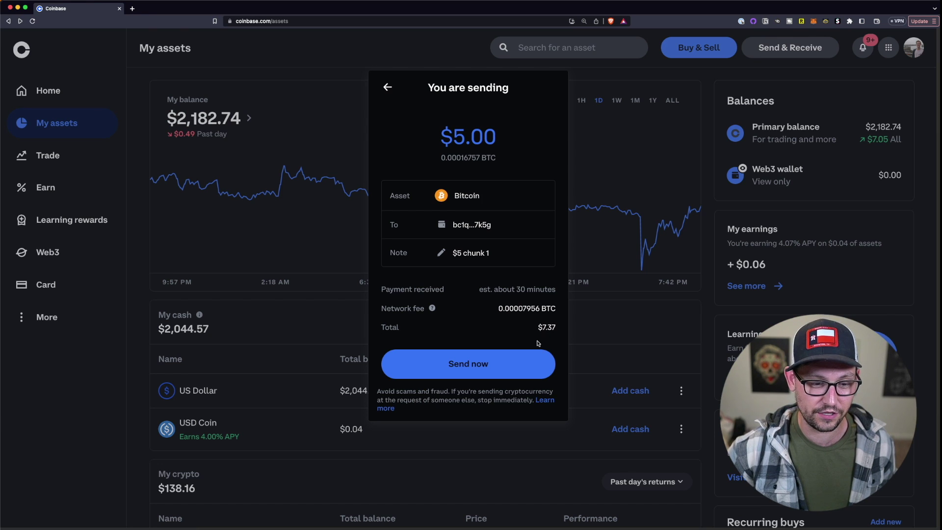
{"action": "left_click", "coordinate": [485, 363]}
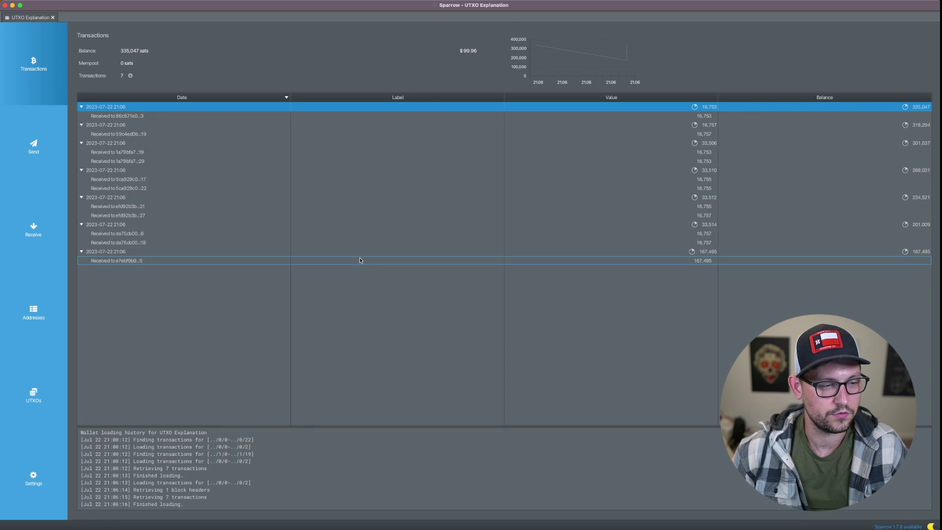
Compare the 167,495-sat and 16,757-sat received outputs and note the $99.96 fiat balance
{"action": "left_click", "coordinate": [345, 262]}
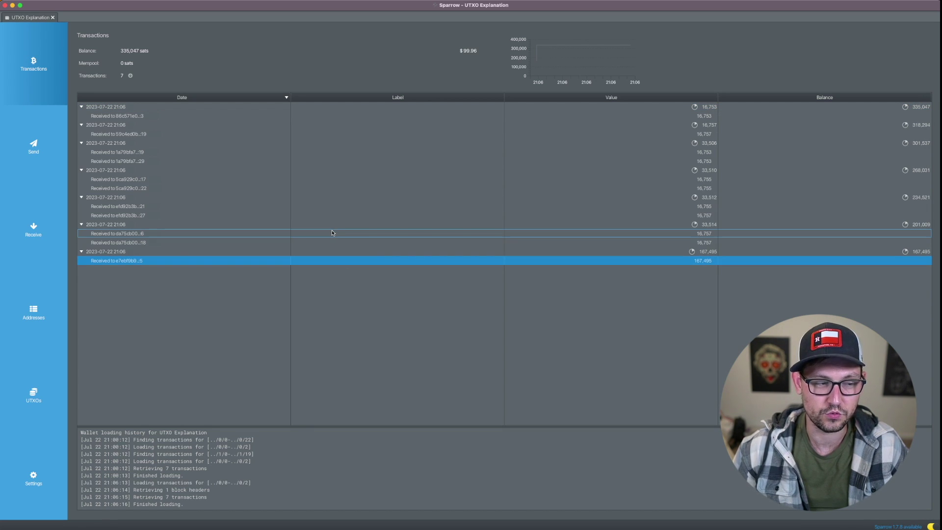
{"action": "left_click", "coordinate": [331, 235]}
{"action": "left_click", "coordinate": [330, 243]}
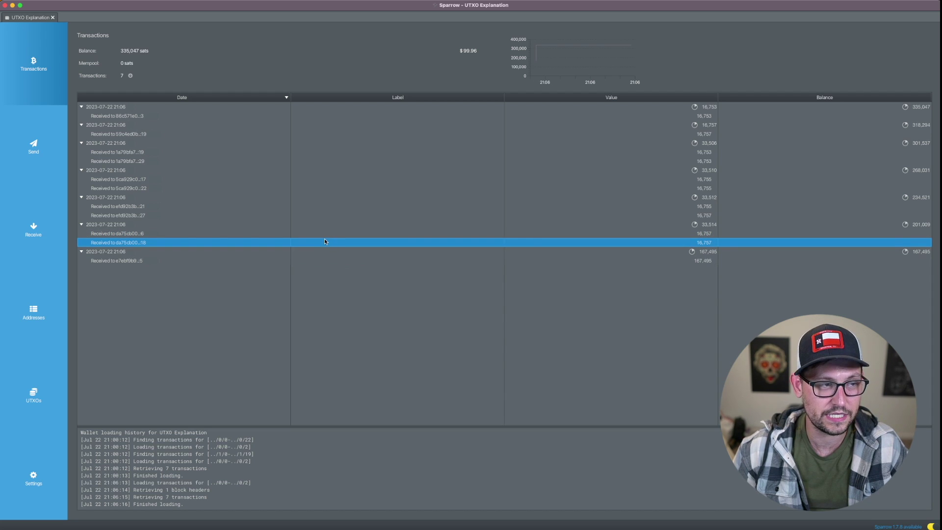
{"action": "left_click", "coordinate": [315, 233]}
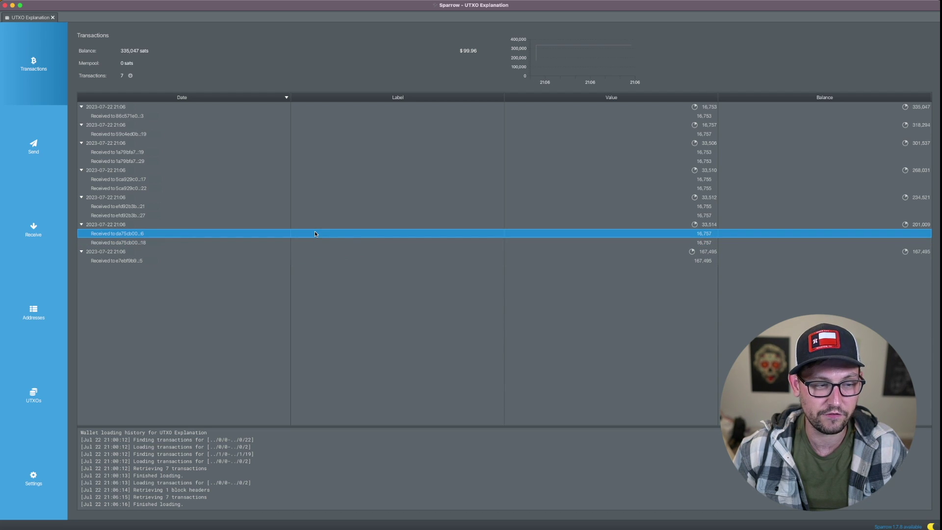
{"action": "left_click", "coordinate": [356, 242]}
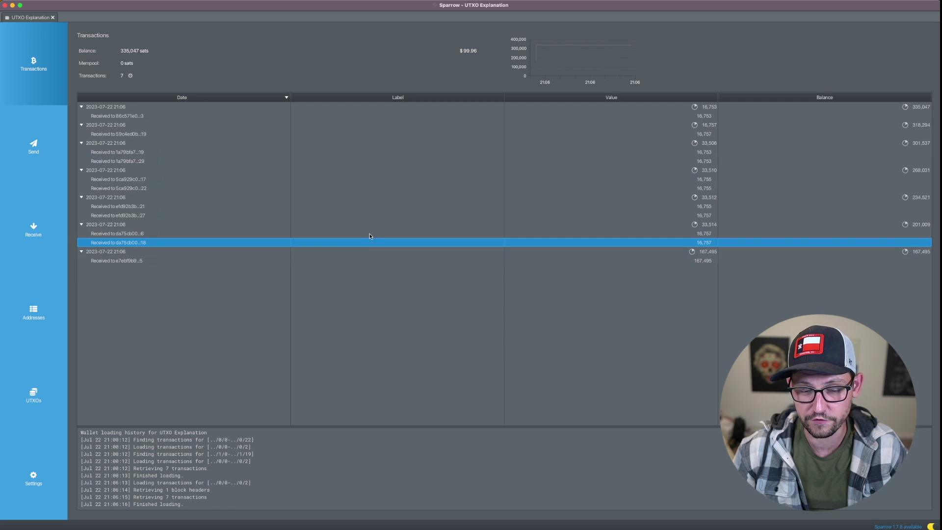
{"action": "left_click", "coordinate": [373, 233]}
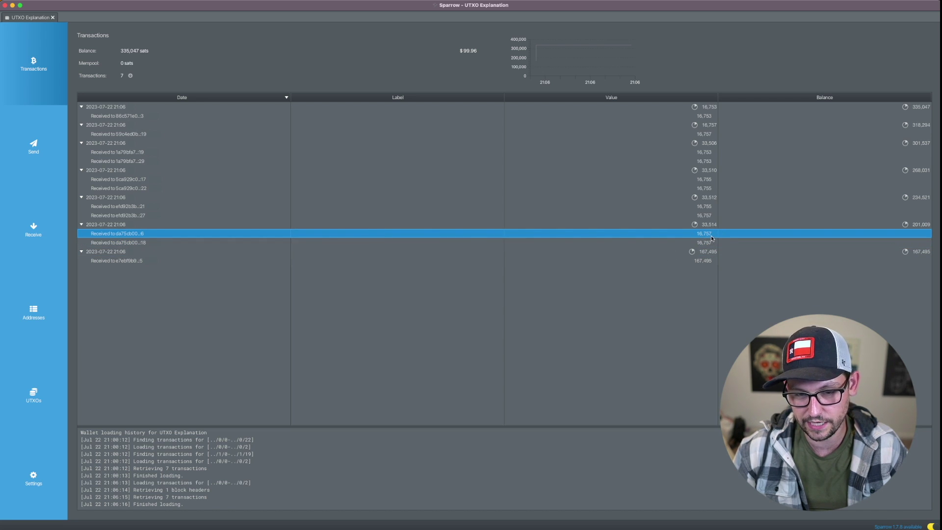
{"action": "left_click", "coordinate": [699, 262]}
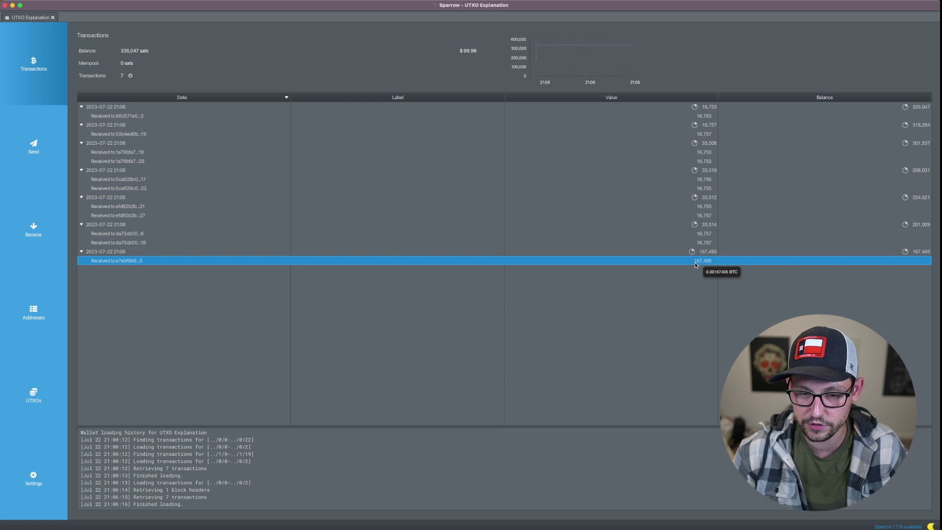
{"action": "left_click_drag", "start_coordinate": [478, 51], "coordinate": [455, 47]}
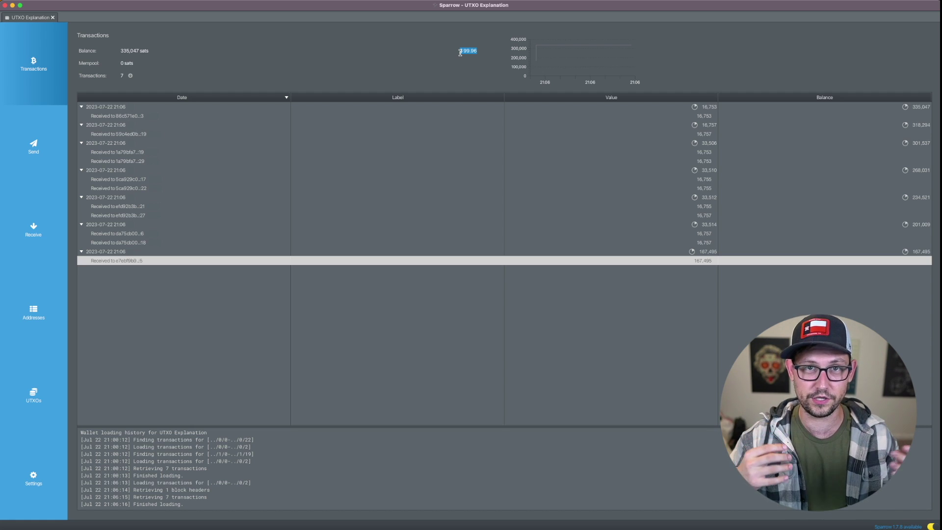
{"action": "left_click", "coordinate": [170, 161]}
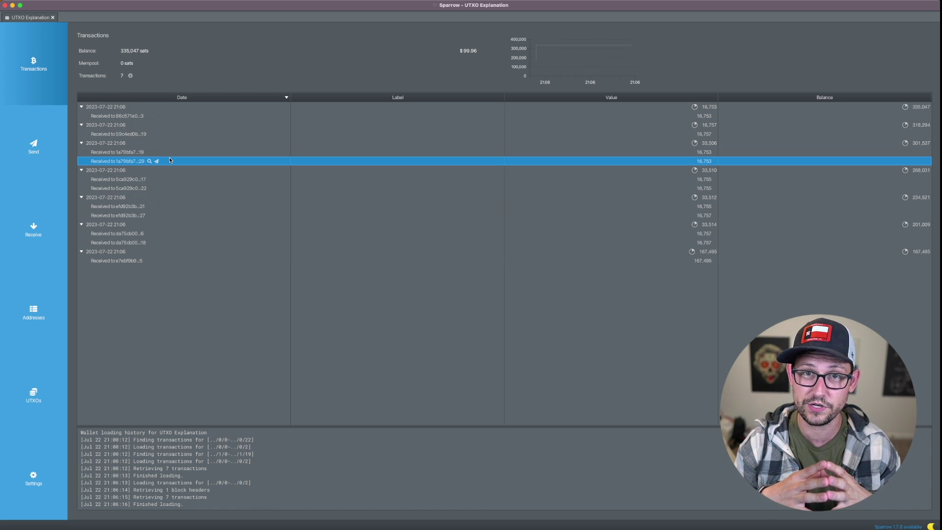
{"action": "left_click", "coordinate": [175, 262]}
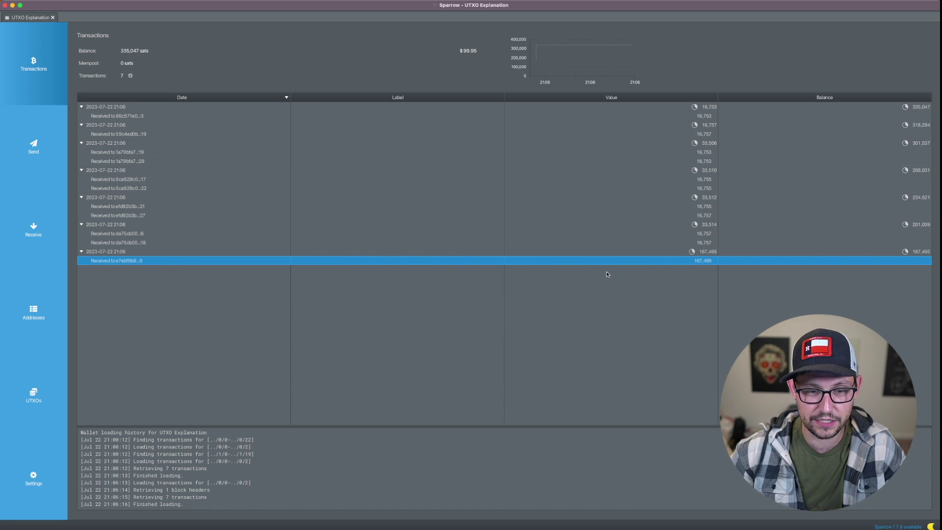
{"action": "mouse_move", "coordinate": [696, 255]}
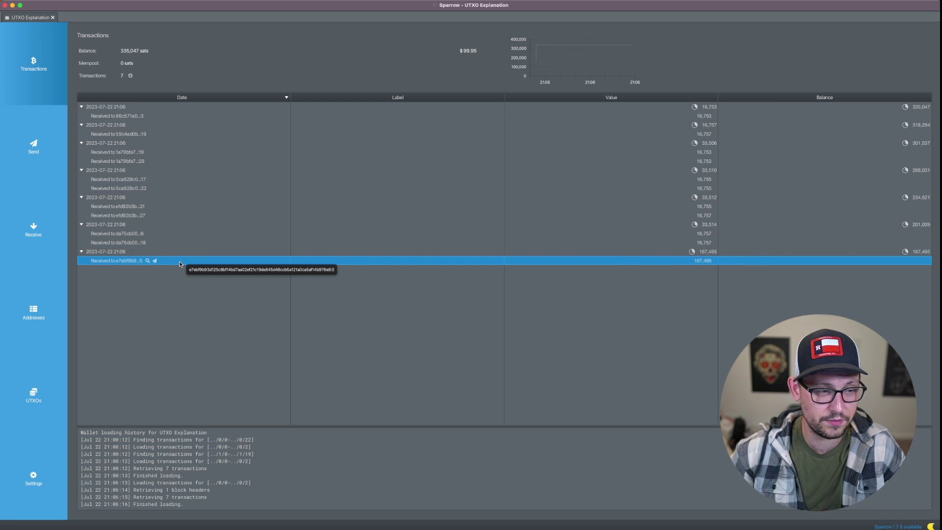
Pay 33,500 sats ($9.99) from the 167,495-sat output to the ColdCard MK4 address
{"action": "left_click", "coordinate": [155, 261]}
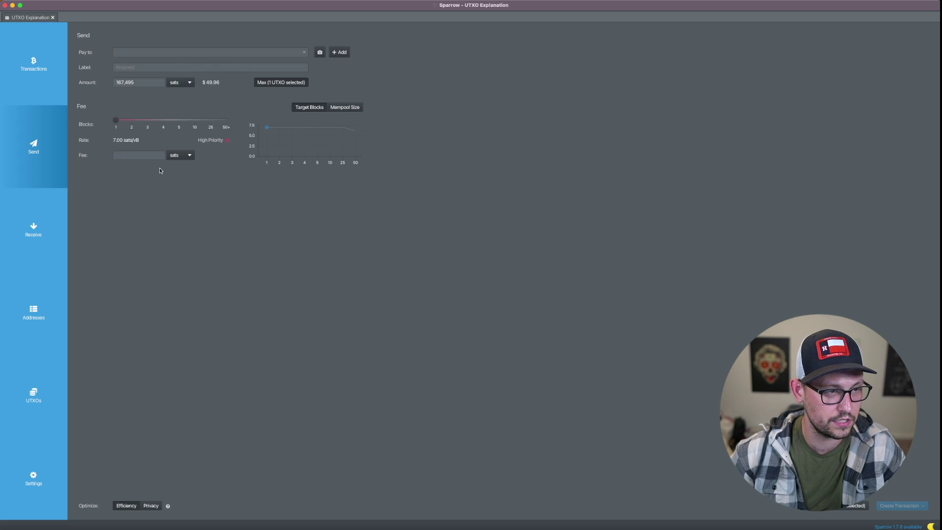
{"action": "key", "text": "super+grave"}
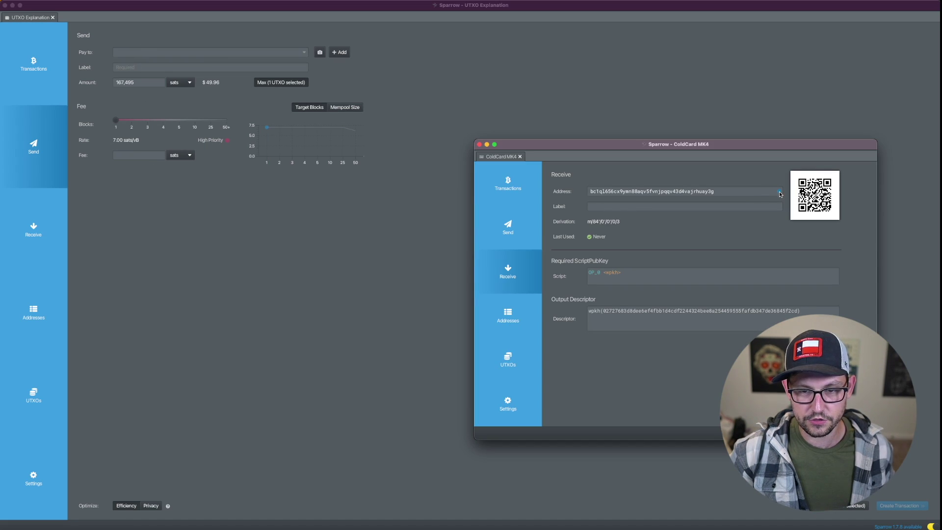
{"action": "left_click", "coordinate": [778, 192]}
{"action": "left_click", "coordinate": [351, 219]}
{"action": "left_click", "coordinate": [171, 54]}
{"action": "key", "text": "super+v"}
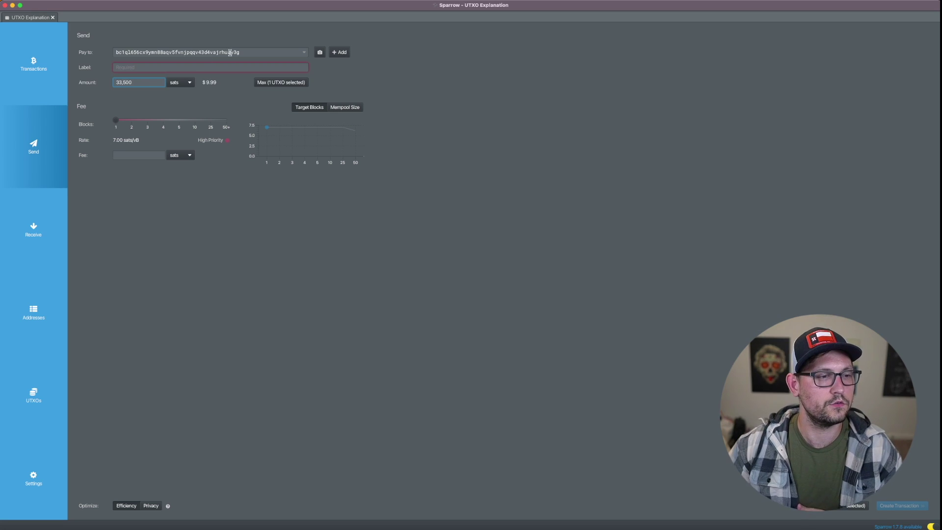
{"action": "key", "text": "Tab"}
{"action": "key", "text": "Tab"}
{"action": "type", "text": "33500"}
{"action": "left_click_drag", "start_coordinate": [201, 81], "coordinate": [224, 85]}
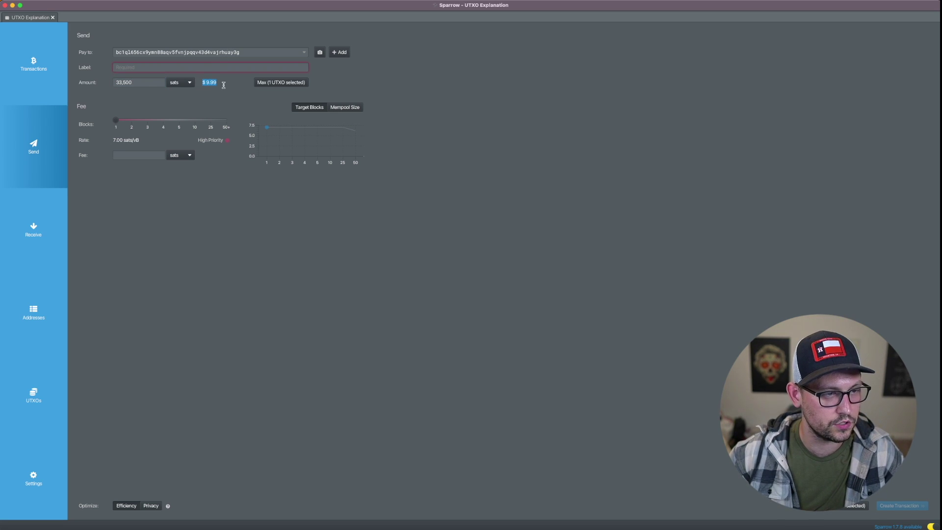
{"action": "left_click", "coordinate": [130, 84]}
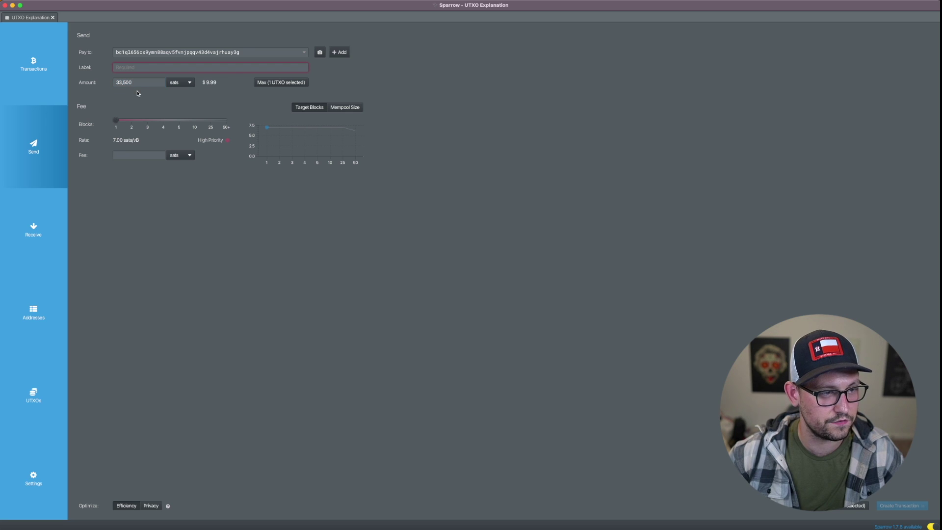
Label it '$10 from the $50 block', then create, finalize and sign the transaction
{"action": "left_click", "coordinate": [251, 67]}
{"action": "type", "text": "$"}
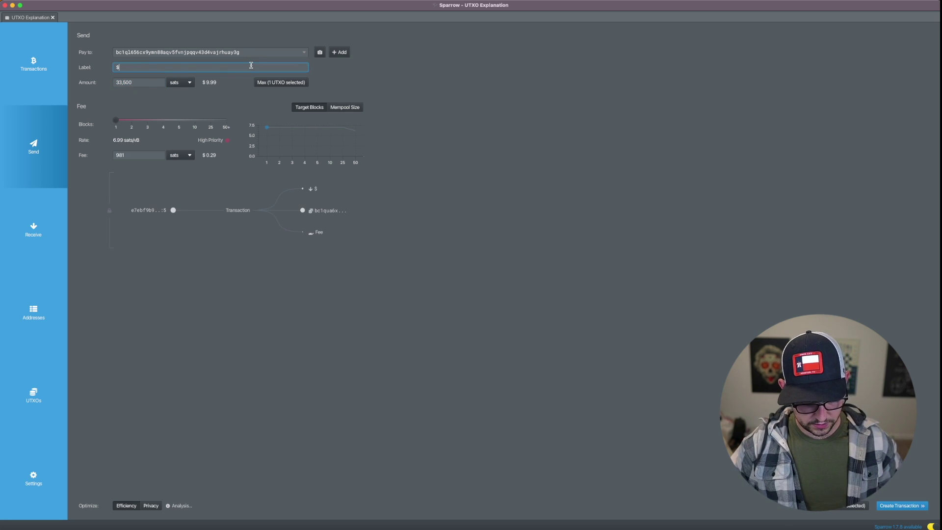
{"action": "type", "text": "10 from the"}
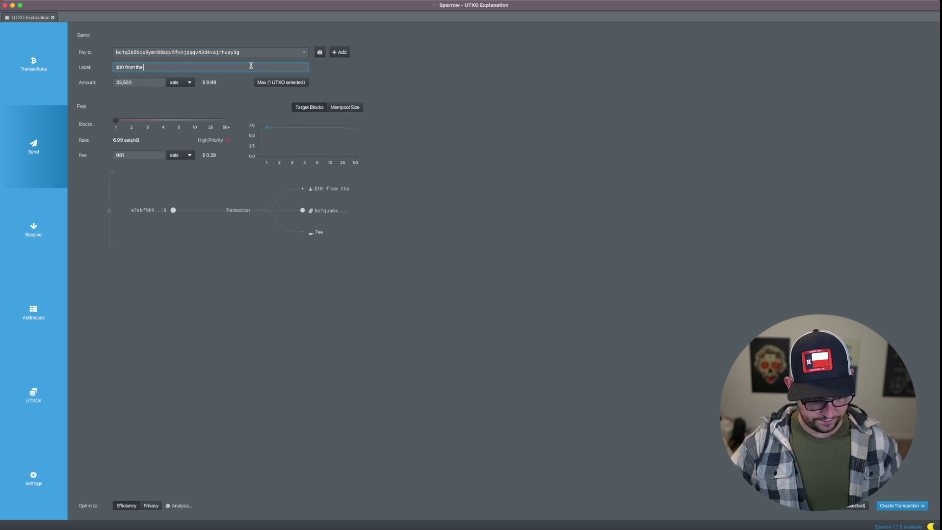
{"action": "type", "text": " $50 block"}
{"action": "left_click", "coordinate": [923, 506]}
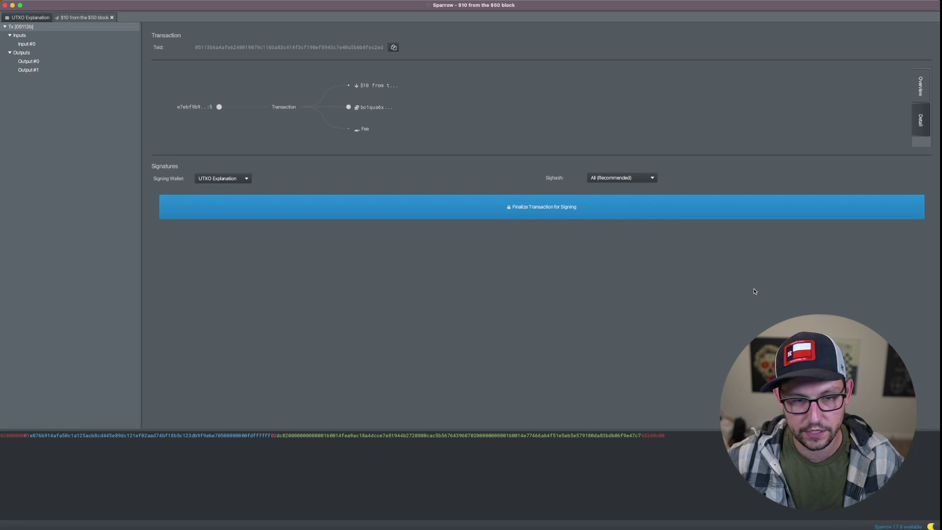
{"action": "left_click", "coordinate": [559, 204]}
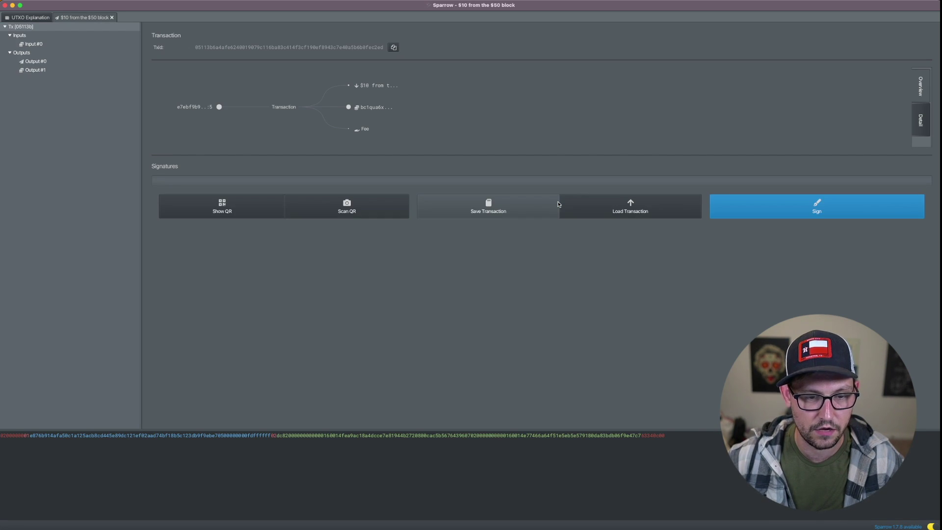
{"action": "key", "text": "Return"}
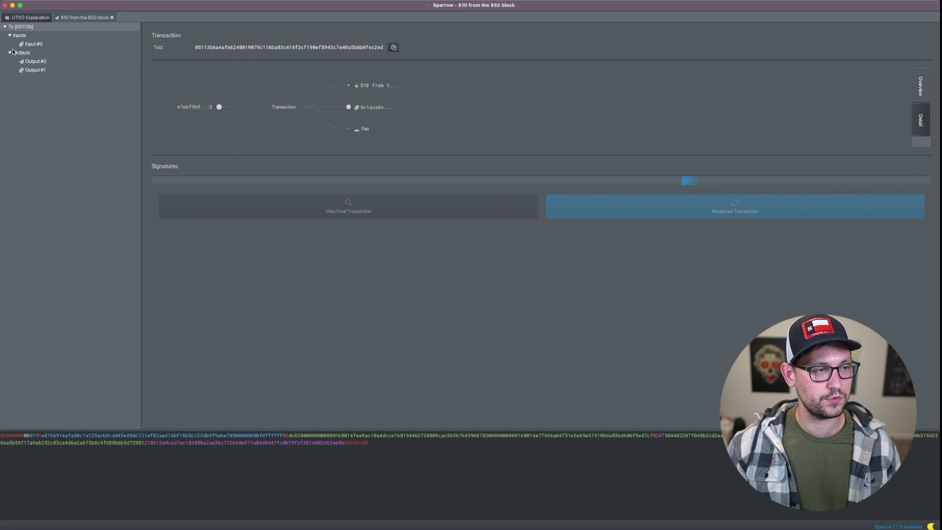
Review Input #0, the 33,500-sat payment output and the 133,014-sat change output
{"action": "left_click", "coordinate": [40, 44]}
{"action": "left_click", "coordinate": [40, 60]}
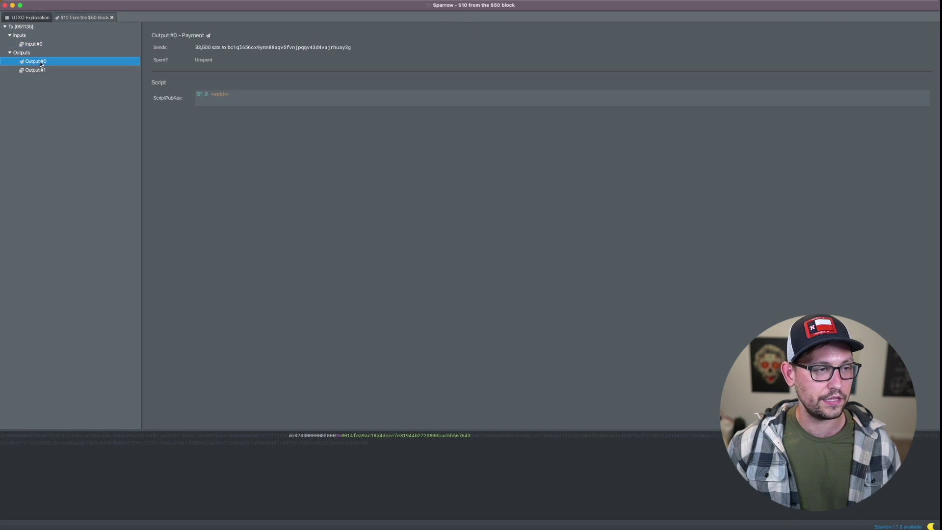
{"action": "left_click", "coordinate": [41, 72]}
{"action": "left_click", "coordinate": [35, 45]}
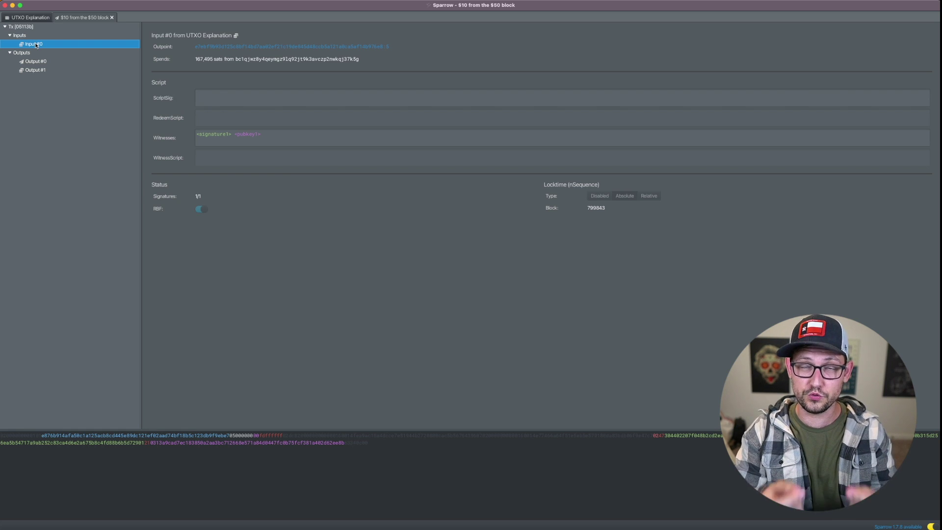
{"action": "left_click", "coordinate": [41, 62]}
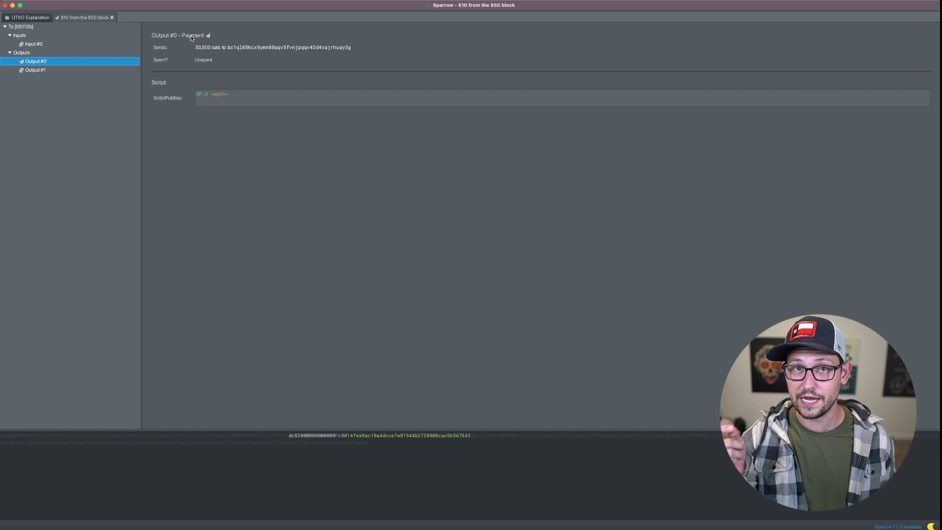
{"action": "key", "text": "Down"}
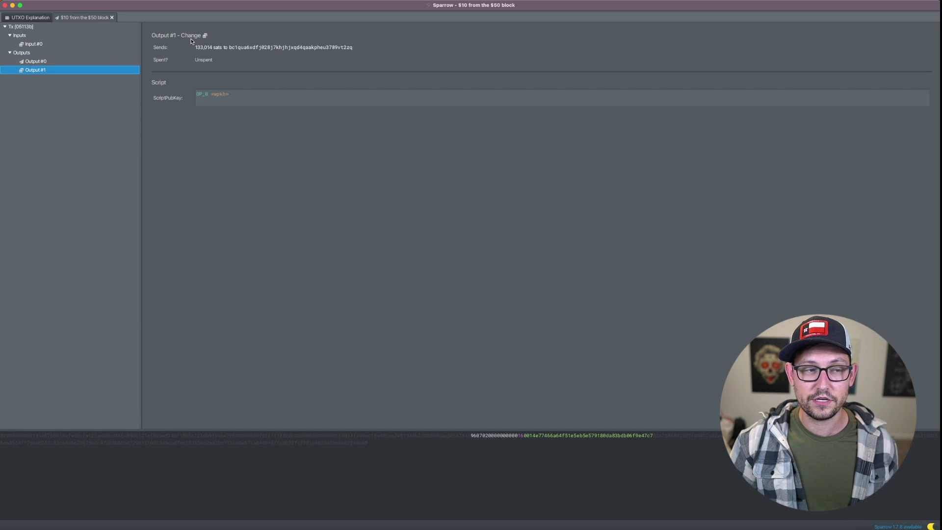
{"action": "mouse_move", "coordinate": [222, 53]}
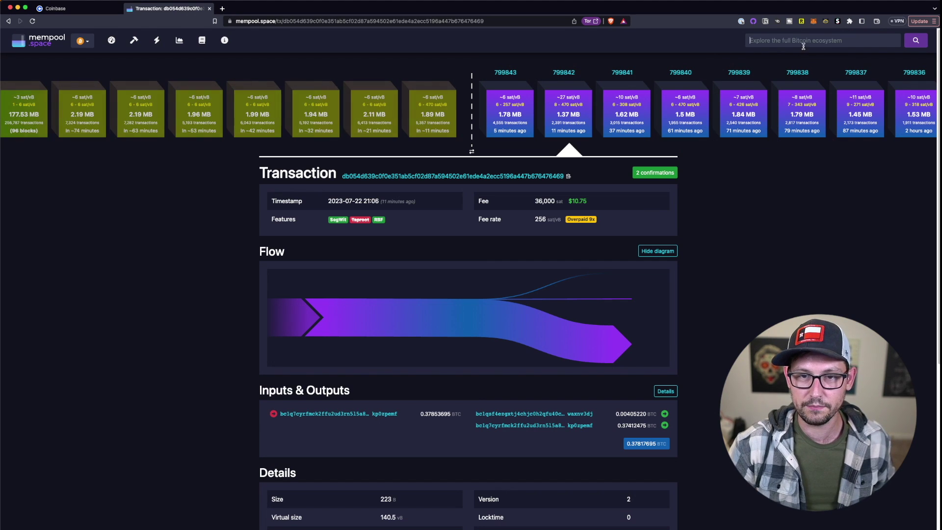
Look up the txid on mempool.space and check the 0.00167495 input and 0.00033500 payment
{"action": "key", "text": "super+v"}
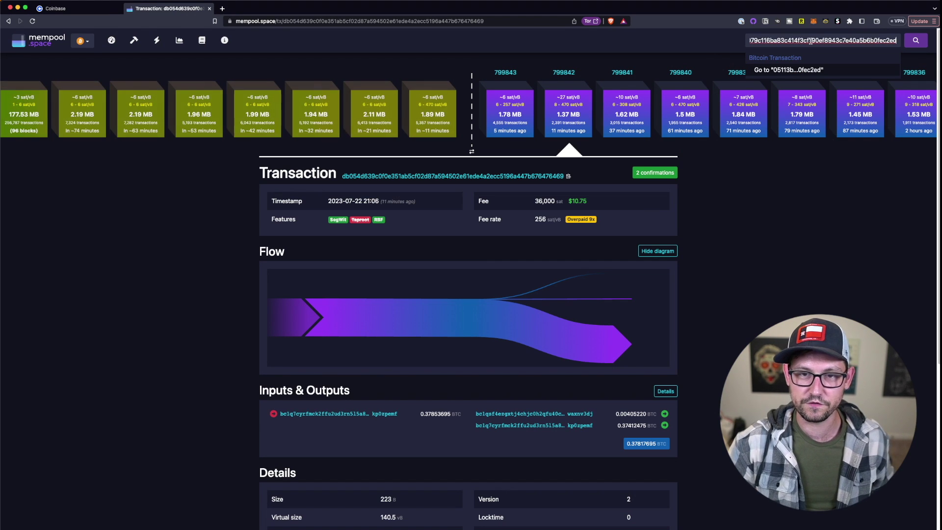
{"action": "left_click", "coordinate": [916, 40]}
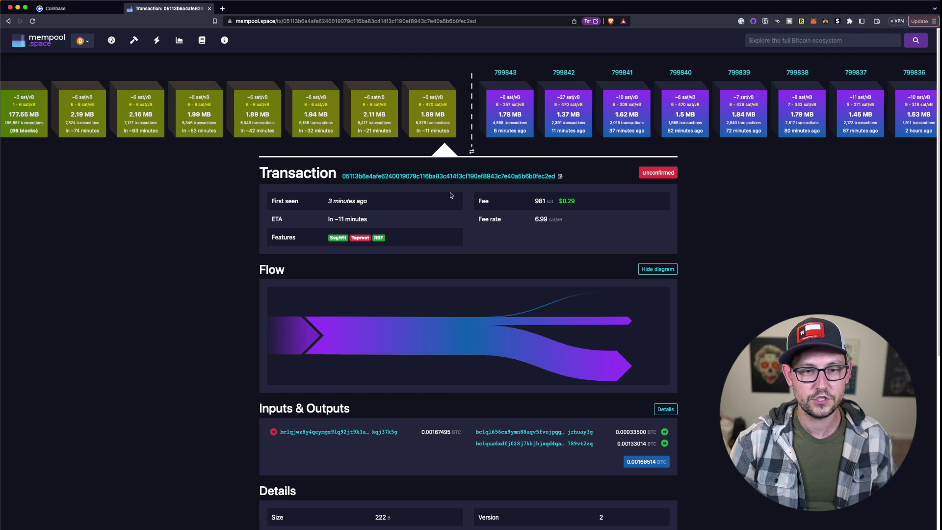
{"action": "mouse_move", "coordinate": [499, 325]}
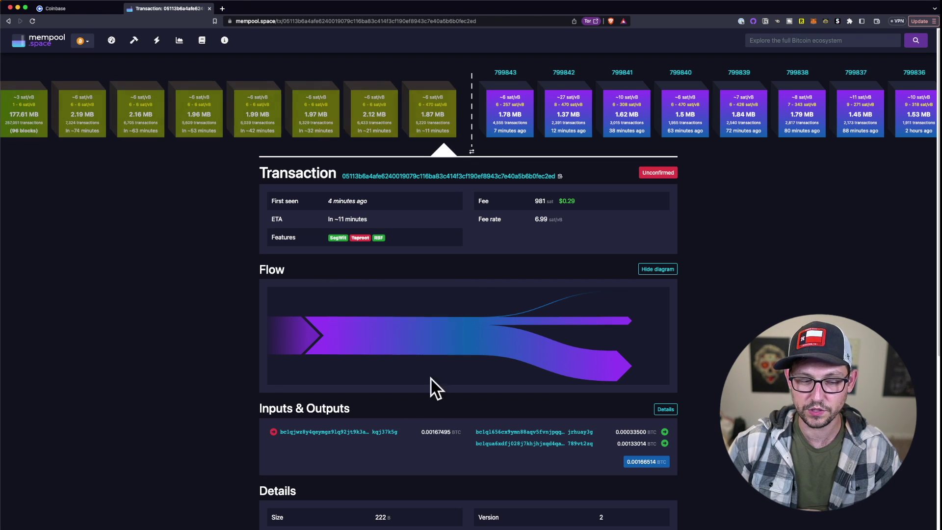
{"action": "mouse_move", "coordinate": [370, 344]}
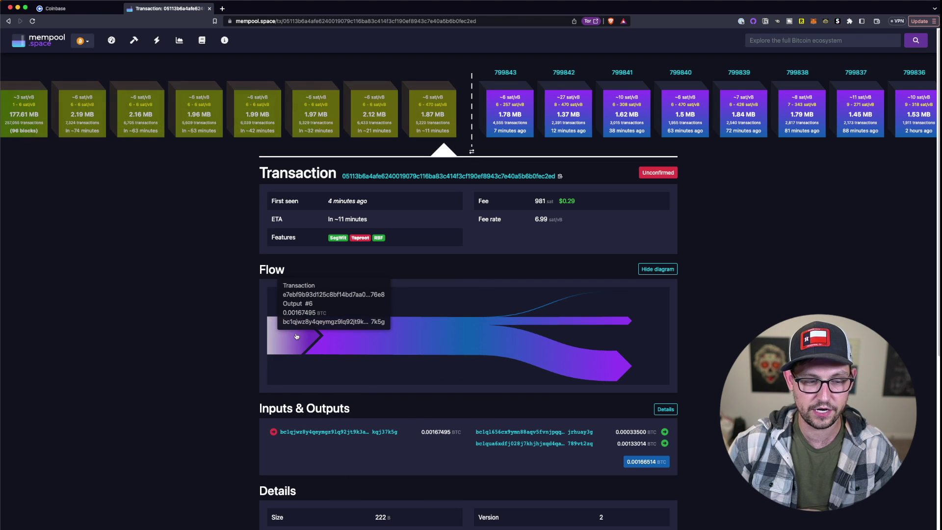
{"action": "double_click", "coordinate": [436, 433]}
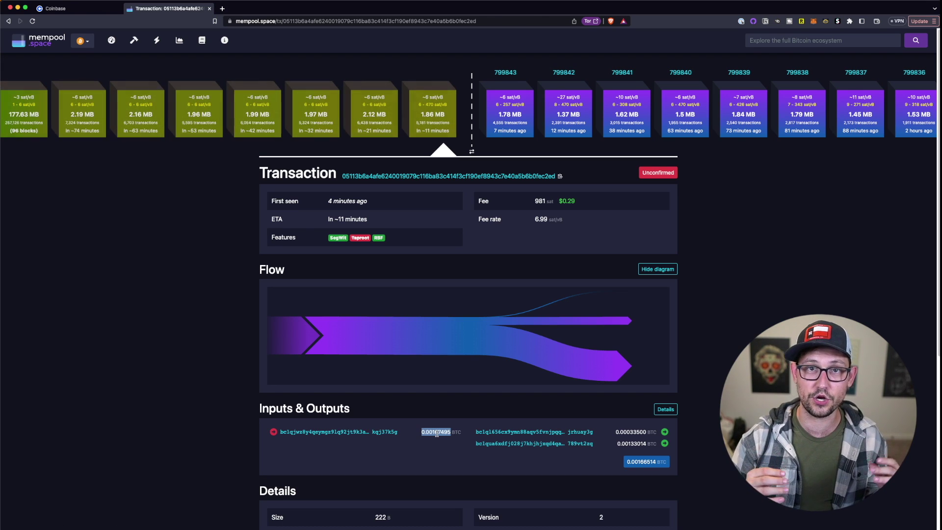
{"action": "left_click", "coordinate": [459, 438]}
{"action": "left_click_drag", "start_coordinate": [484, 444], "coordinate": [669, 433]}
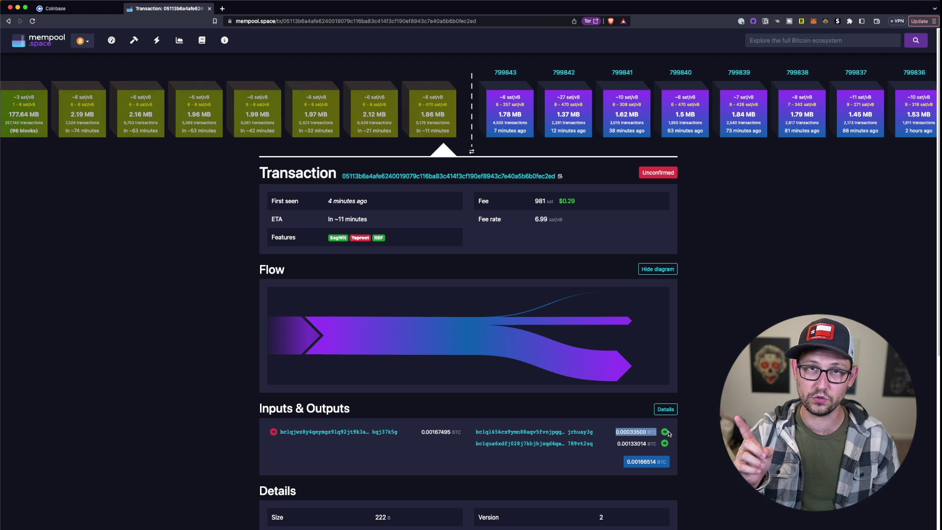
Check the transaction's 981-sat fee at 6.99 sat/vB
{"action": "mouse_move", "coordinate": [576, 374]}
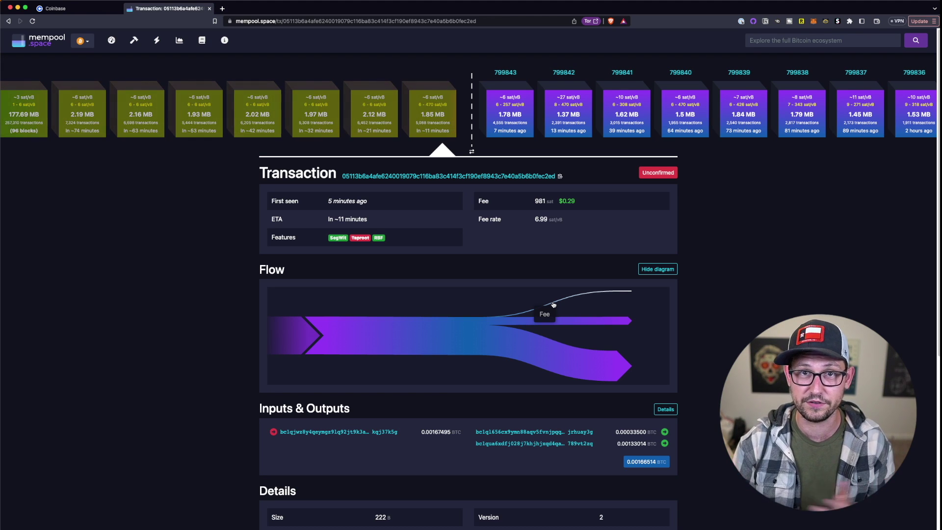
{"action": "scroll", "coordinate": [545, 309], "scroll_direction": "down", "scroll_amount": 2}
{"action": "left_click_drag", "start_coordinate": [535, 132], "coordinate": [562, 133]}
{"action": "left_click", "coordinate": [565, 135]}
{"action": "left_click", "coordinate": [562, 118]}
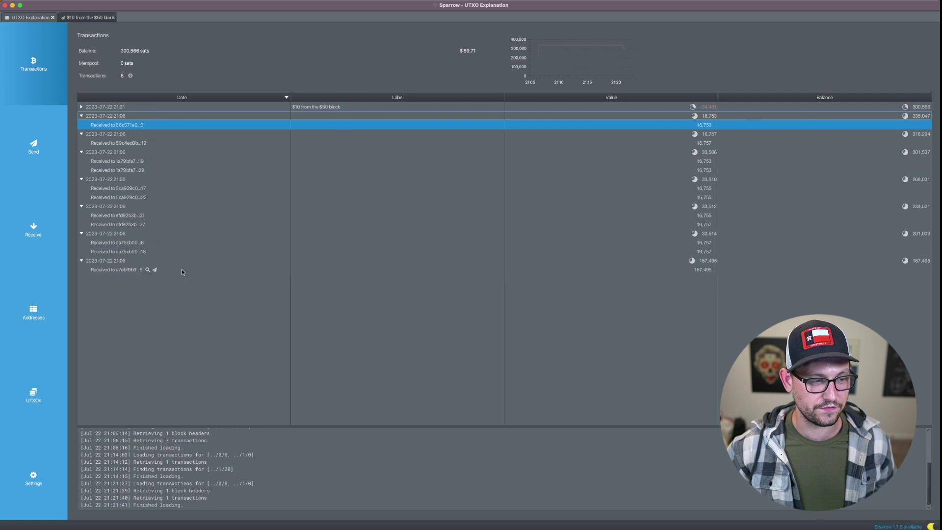
Select the three 16,753-sat UTXOs ending :3, :19 and :29 and send them
{"action": "left_click", "coordinate": [33, 393]}
{"action": "left_click", "coordinate": [197, 226]}
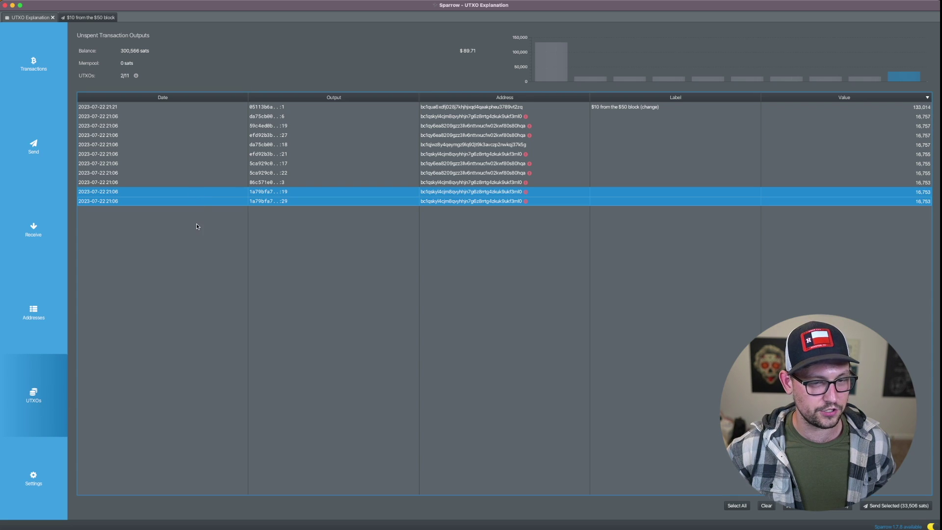
{"action": "left_click", "coordinate": [195, 181], "text": "shift"}
{"action": "left_click", "coordinate": [187, 201]}
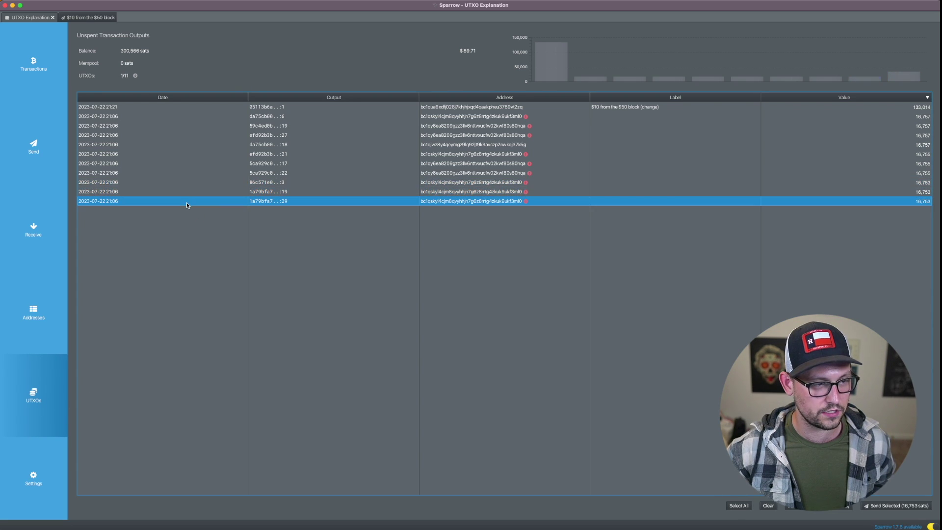
{"action": "left_click", "coordinate": [191, 182], "text": "shift"}
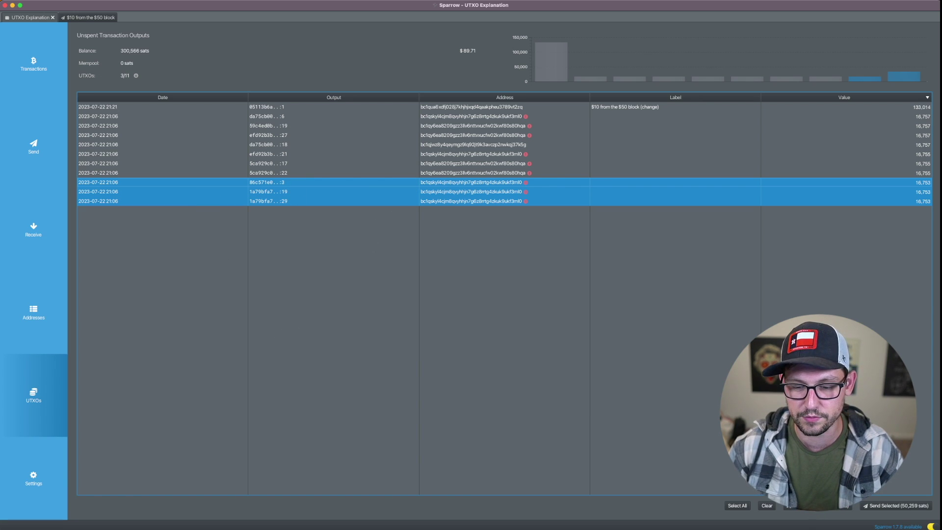
{"action": "left_click", "coordinate": [895, 506]}
Set the amount to 33,500 sats and confirm the label and 7.00 sats/vB fee rate
{"action": "double_click", "coordinate": [139, 81]}
{"action": "type", "text": "33500"}
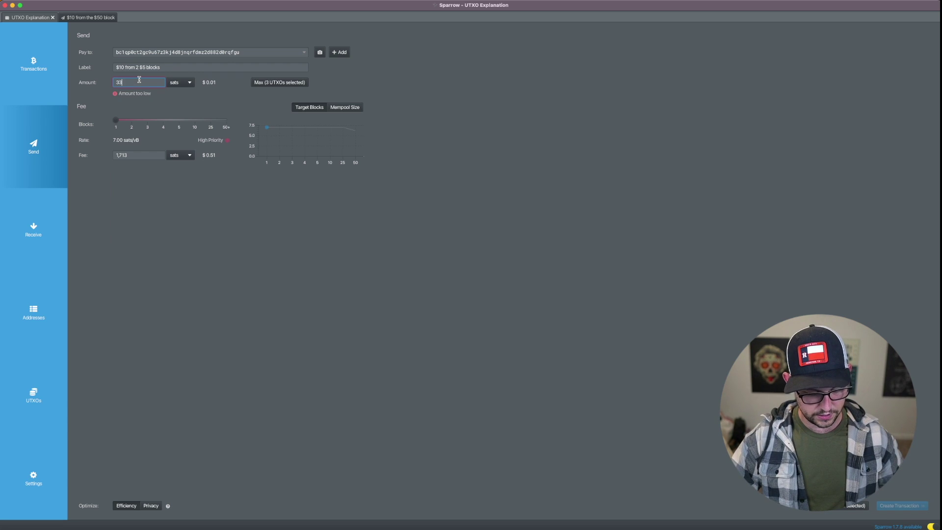
{"action": "left_click", "coordinate": [154, 99]}
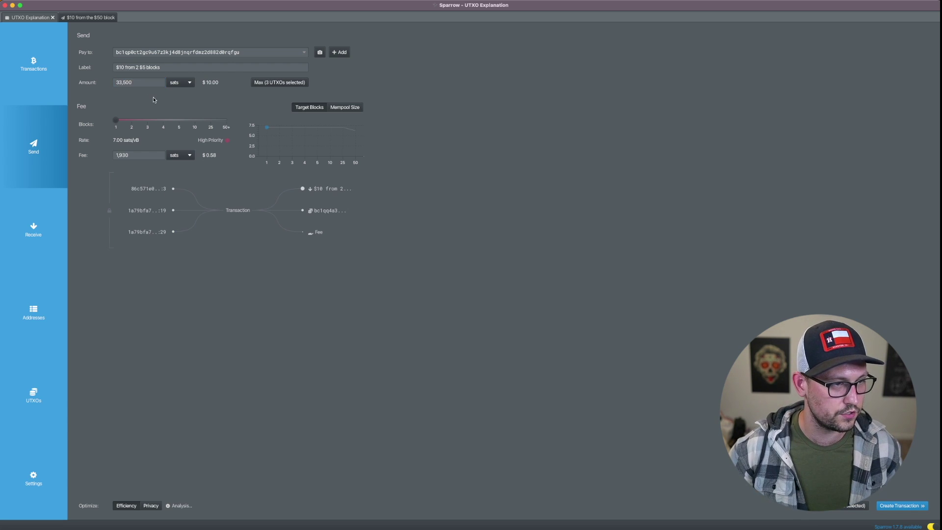
{"action": "triple_click", "coordinate": [129, 71]}
{"action": "left_click", "coordinate": [138, 68]}
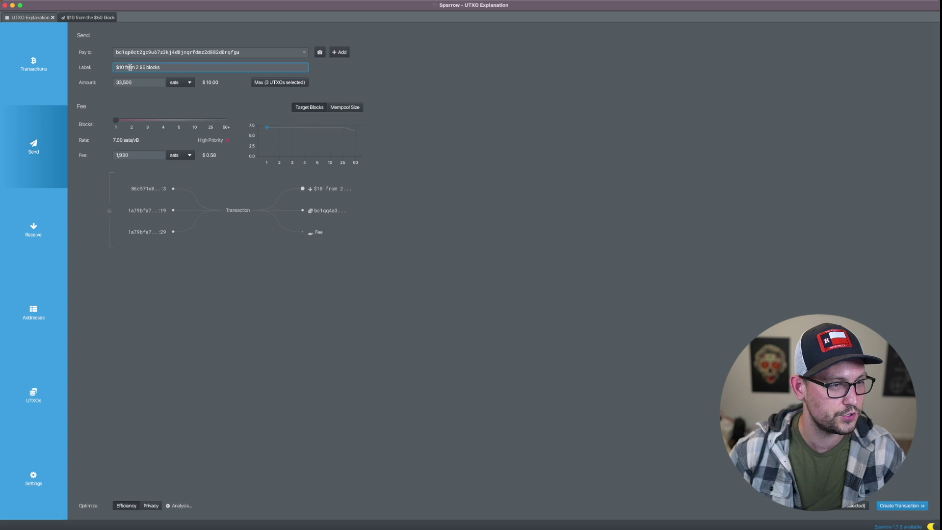
{"action": "triple_click", "coordinate": [149, 67]}
{"action": "triple_click", "coordinate": [182, 52]}
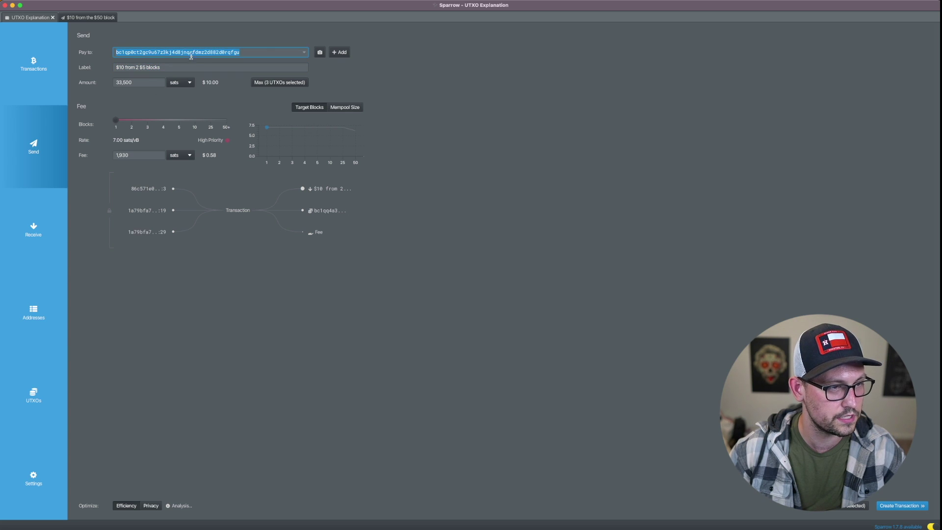
{"action": "left_click", "coordinate": [195, 64]}
{"action": "left_click_drag", "start_coordinate": [138, 140], "coordinate": [113, 140]}
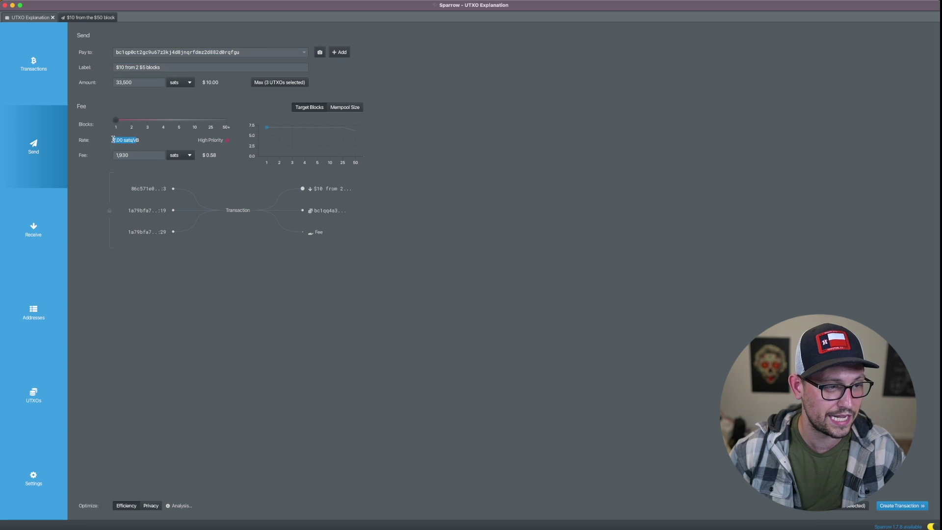
{"action": "left_click", "coordinate": [116, 140]}
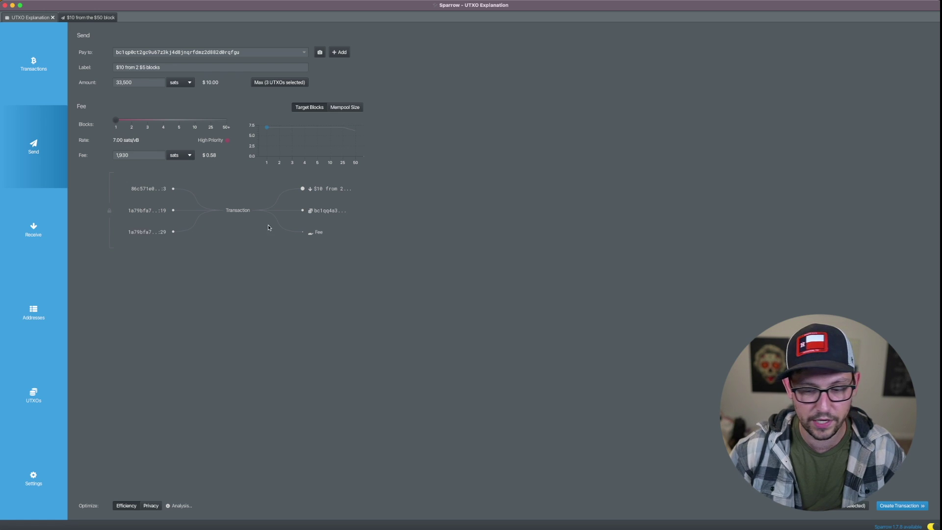
Create and finalize the '$10 from 2 $5 blocks' transaction, then switch to the browser
{"action": "left_click", "coordinate": [913, 507]}
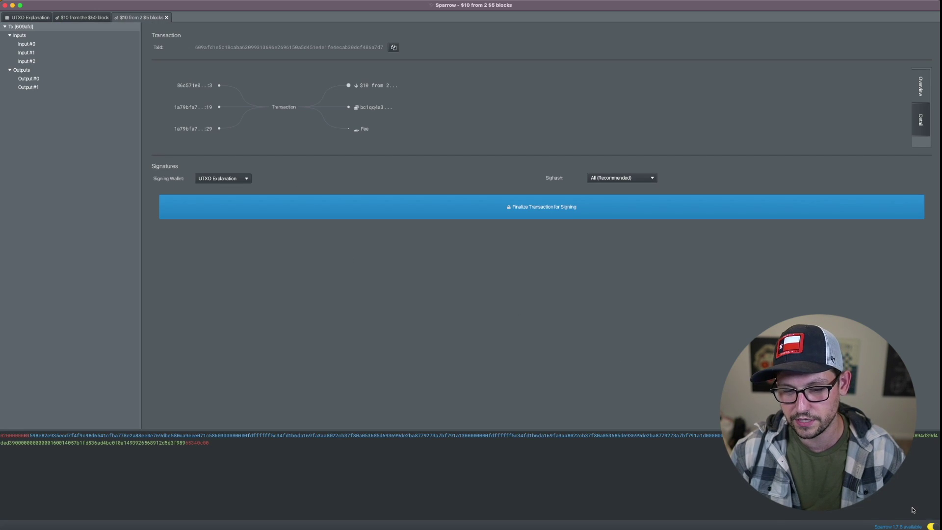
{"action": "left_click", "coordinate": [550, 219]}
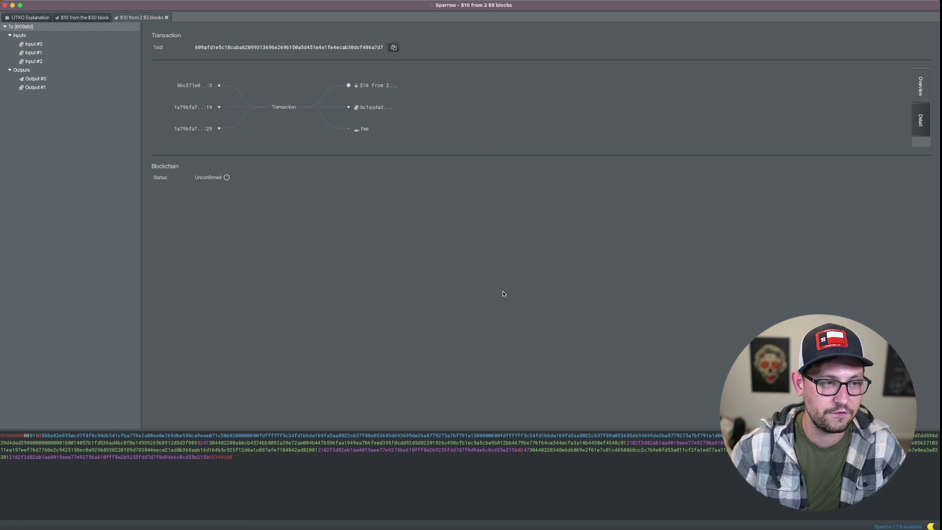
{"action": "key", "text": "super+Tab"}
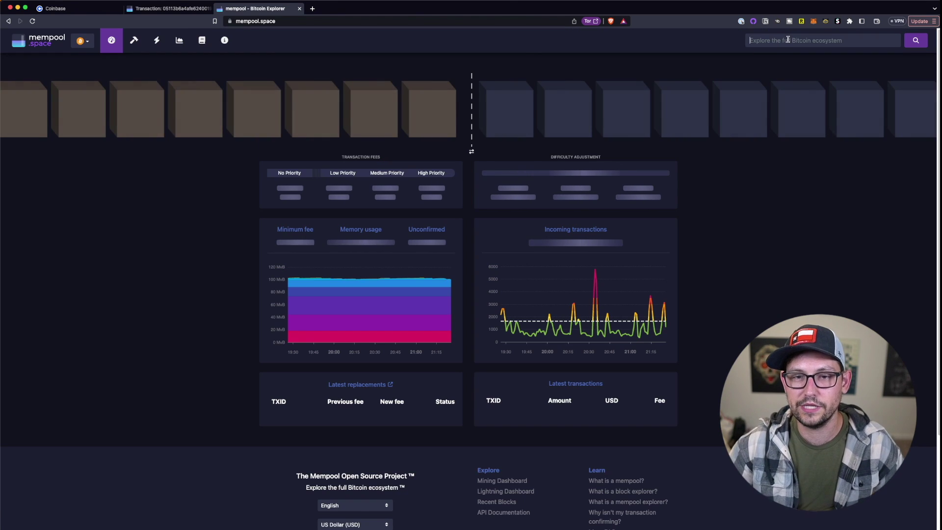
Search mempool.space for the new three-input transaction's txid
{"action": "key", "text": "super+v"}
{"action": "key", "text": "Return"}
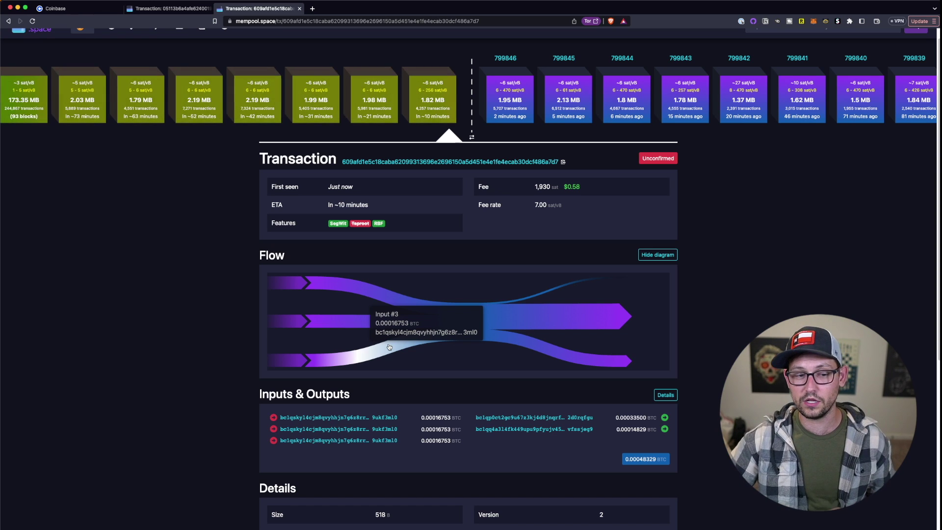
Compare the new 7.00 sat/vB rate with the earlier transaction's 6.99 sat/vB and $0.29 fee
{"action": "left_click_drag", "start_coordinate": [534, 204], "coordinate": [581, 206]}
{"action": "left_click", "coordinate": [581, 206]}
{"action": "left_click", "coordinate": [169, 12]}
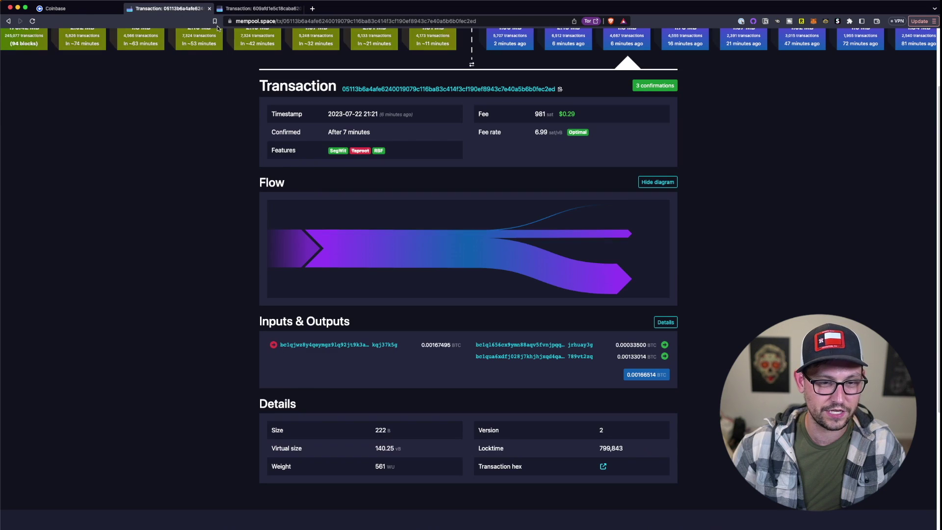
{"action": "scroll", "coordinate": [550, 147], "scroll_direction": "up", "scroll_amount": 2}
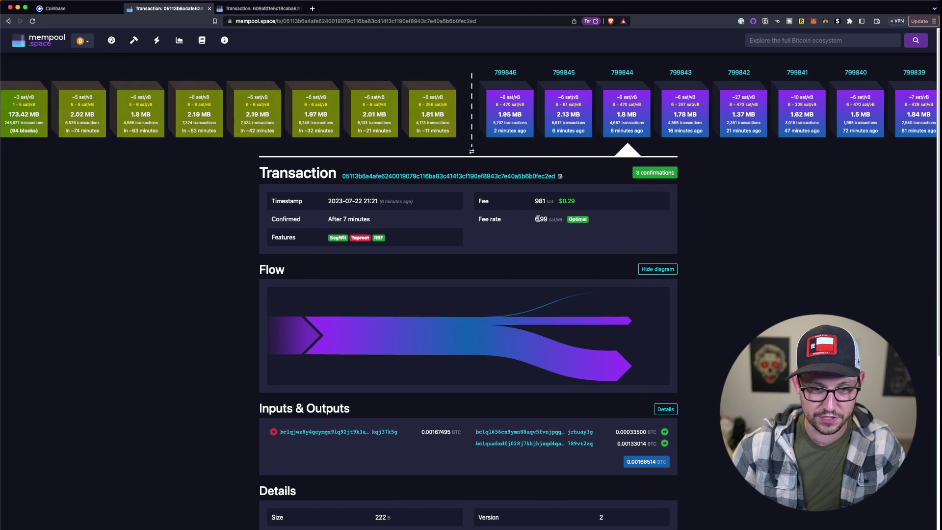
{"action": "left_click_drag", "start_coordinate": [538, 219], "coordinate": [589, 210]}
{"action": "left_click", "coordinate": [558, 220]}
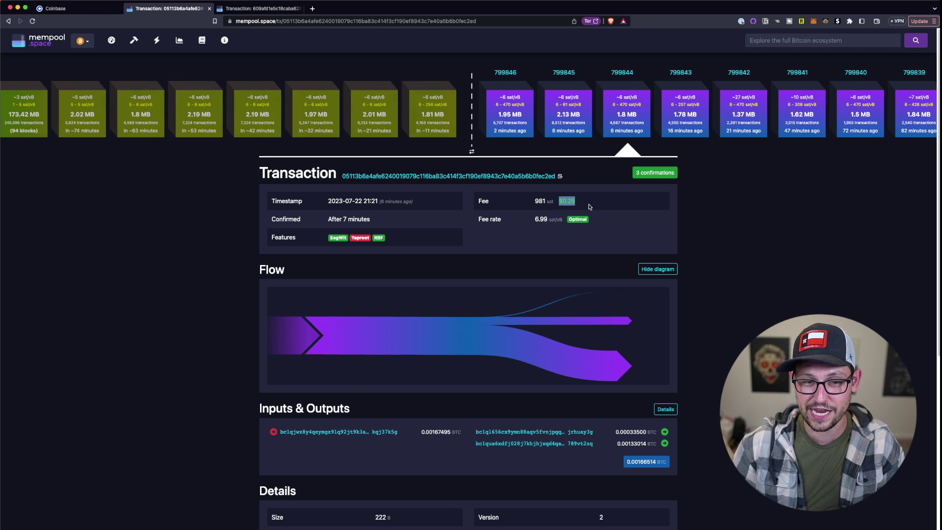
{"action": "left_click", "coordinate": [587, 206]}
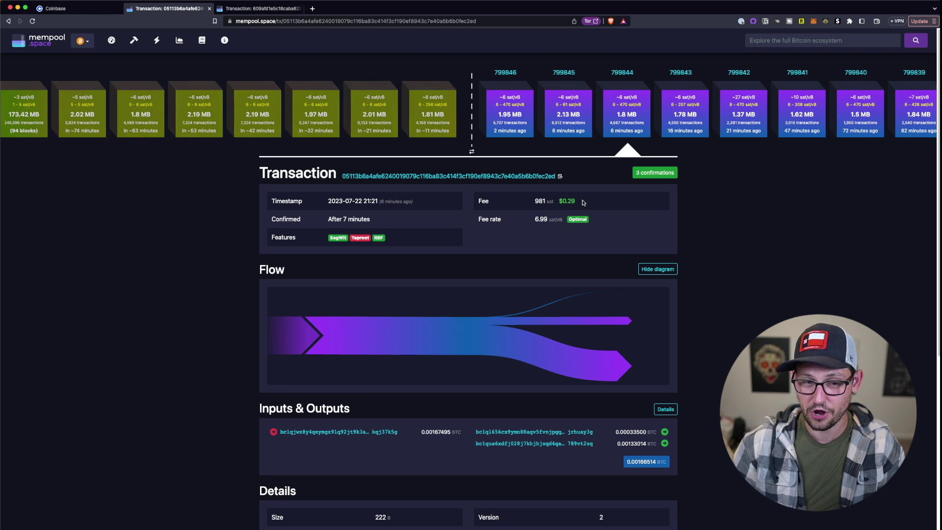
Check the new transaction's $0.58 fee at 7.00 sat/vB, then move to the next tab
{"action": "left_click", "coordinate": [282, 9]}
{"action": "left_click_drag", "start_coordinate": [565, 185], "coordinate": [581, 187]}
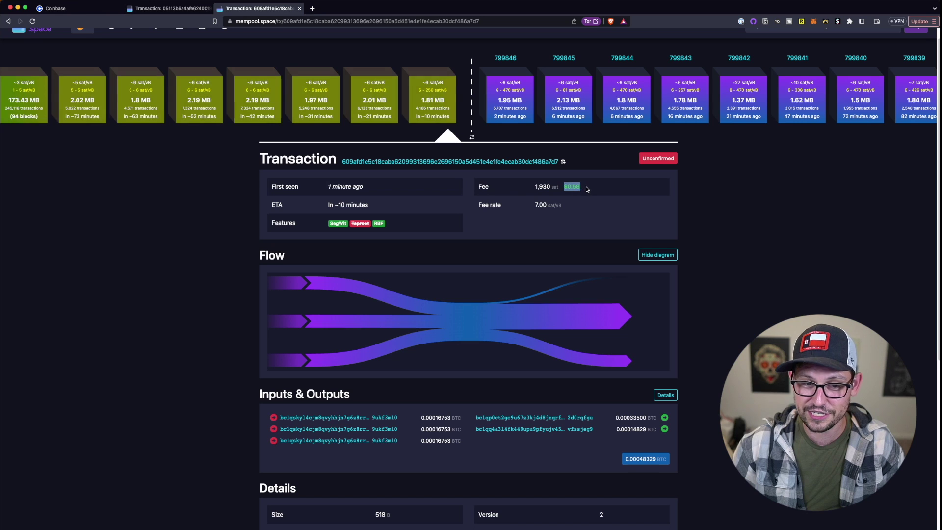
{"action": "left_click", "coordinate": [575, 184]}
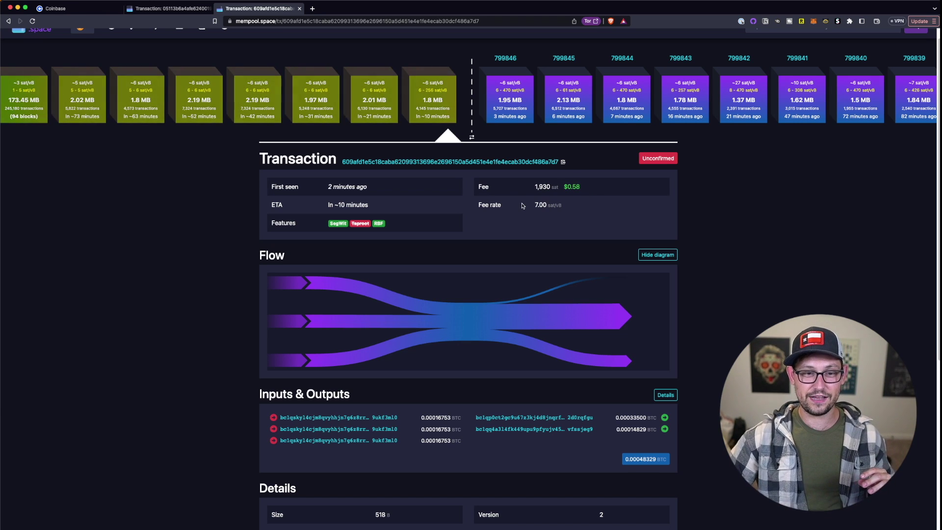
{"action": "left_click_drag", "start_coordinate": [534, 205], "coordinate": [552, 213]}
{"action": "left_click", "coordinate": [552, 213]}
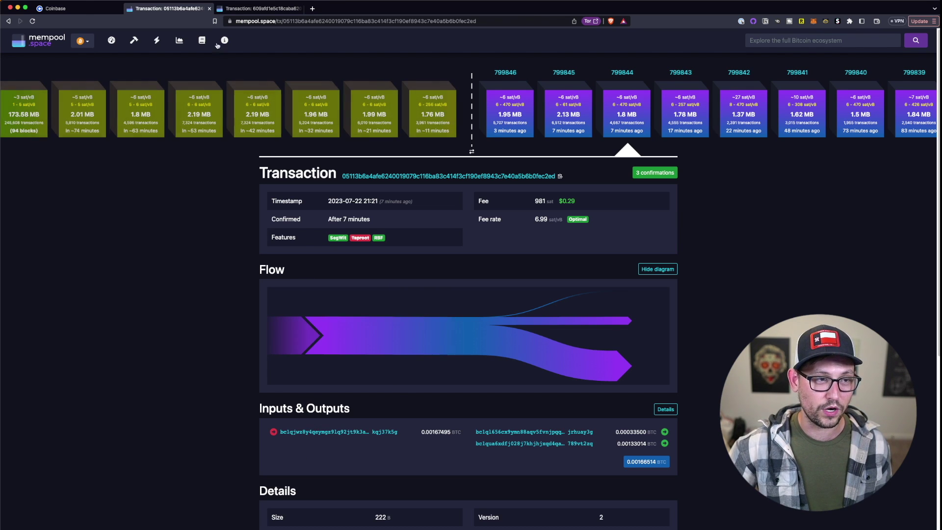
{"action": "key", "text": "ctrl+Tab"}
{"action": "mouse_move", "coordinate": [384, 301]}
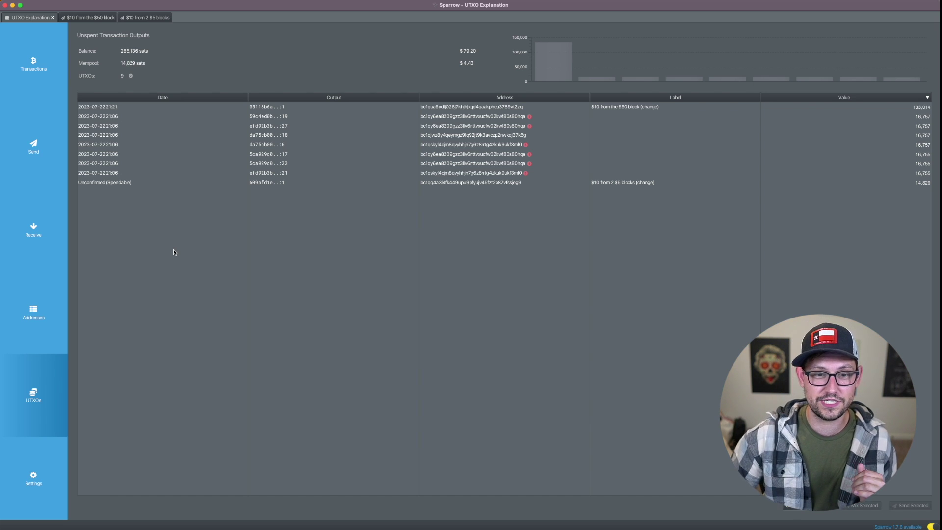
Select every UTXO except the 133,014-sat change output, from the first 16,757-sat row to the last
{"action": "left_click", "coordinate": [624, 108]}
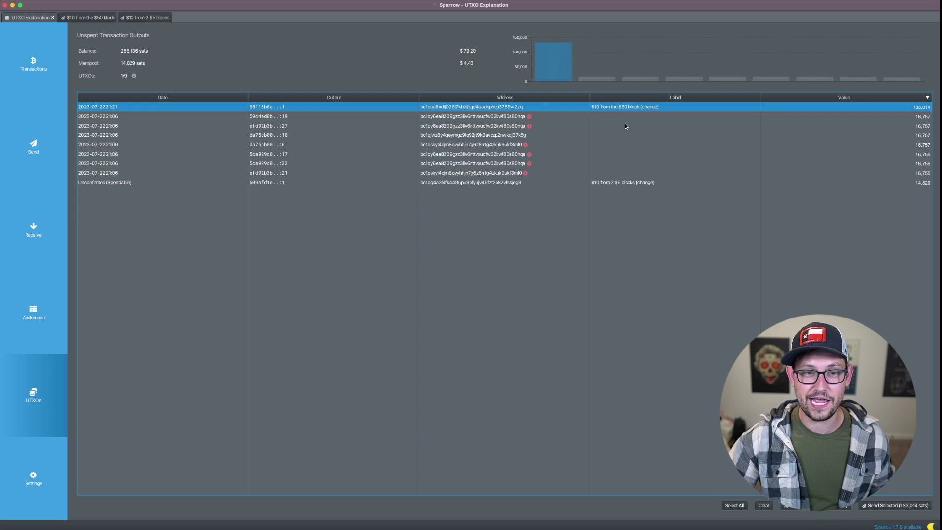
{"action": "left_click", "coordinate": [623, 118]}
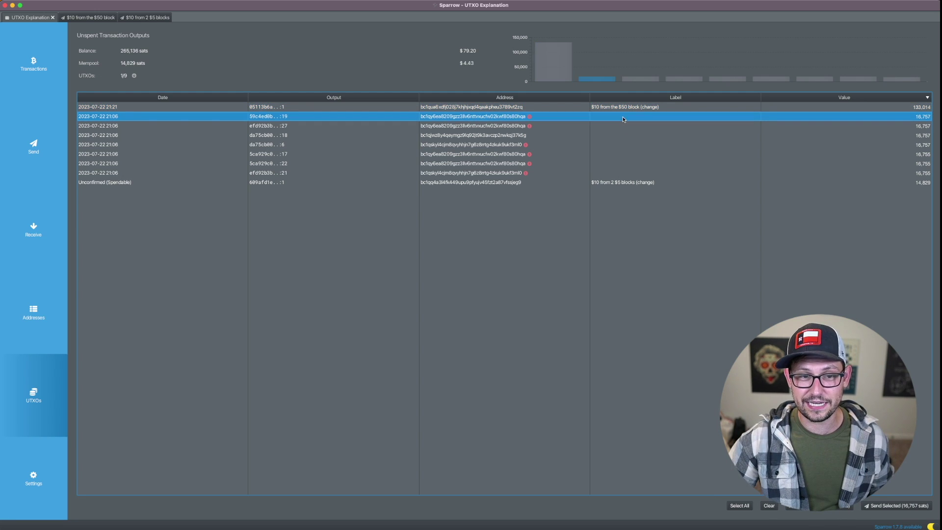
{"action": "left_click", "coordinate": [624, 183], "text": "shift"}
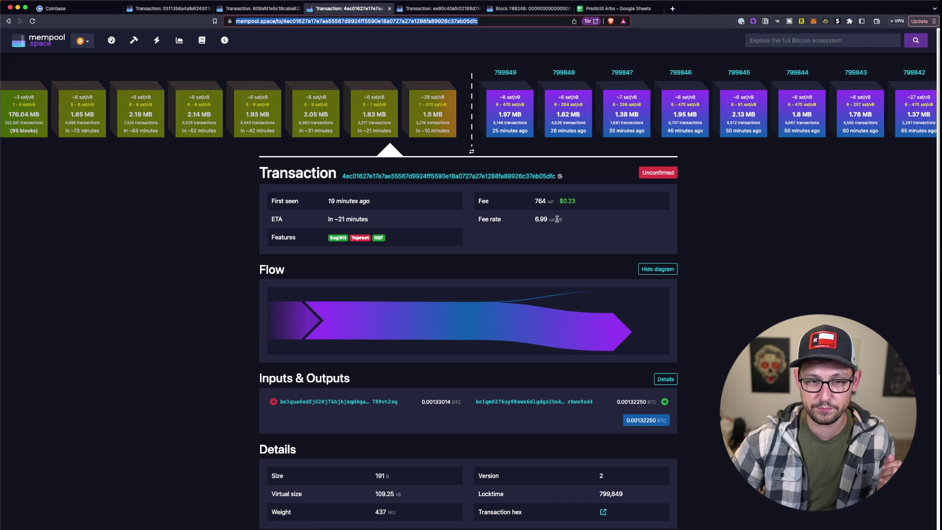
Compare the unconfirmed 764-sat fee with the confirmed 981-sat one, then open the ee80c40a… transaction
{"action": "left_click_drag", "start_coordinate": [557, 220], "coordinate": [568, 223]}
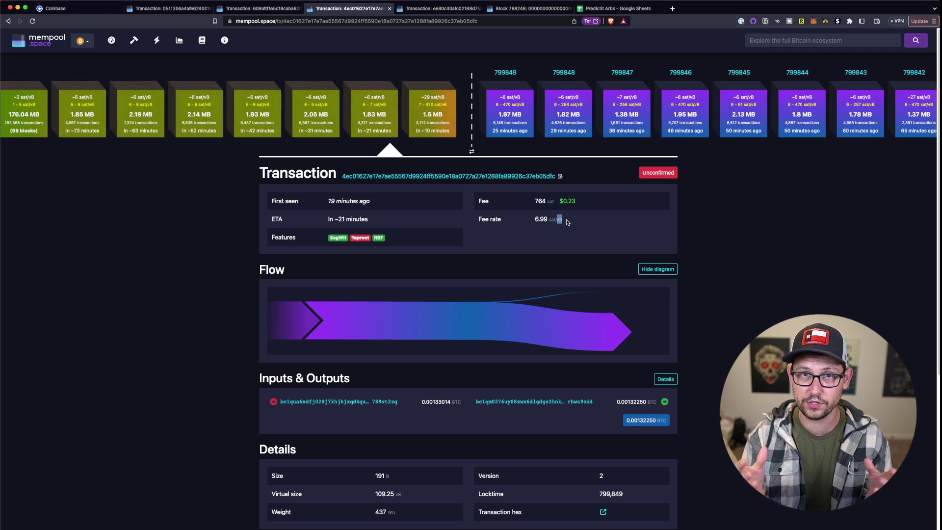
{"action": "key", "text": "super+2"}
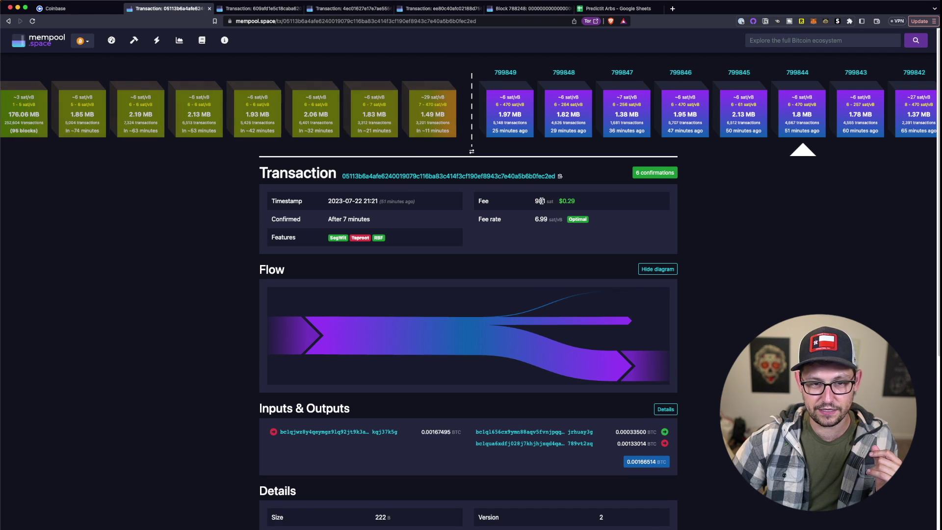
{"action": "left_click", "coordinate": [340, 9]}
{"action": "left_click_drag", "start_coordinate": [555, 202], "coordinate": [524, 209]}
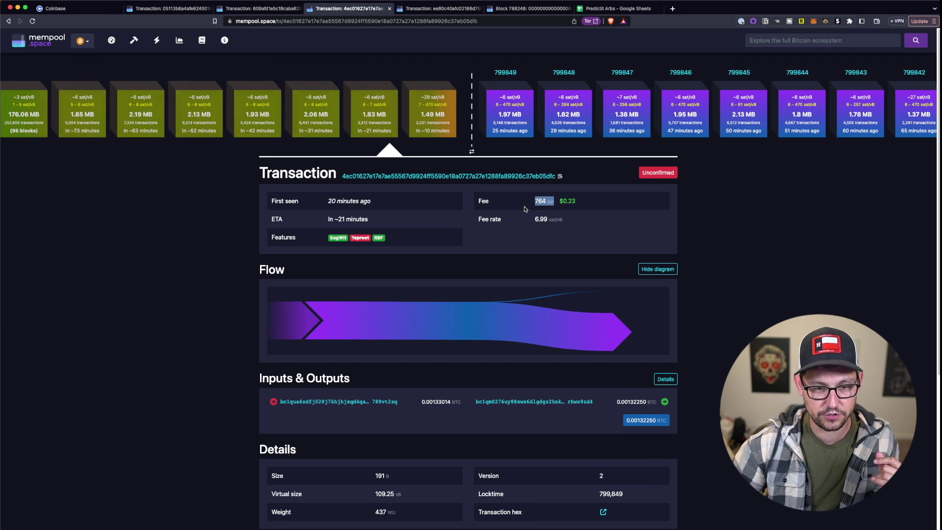
{"action": "left_click", "coordinate": [524, 209]}
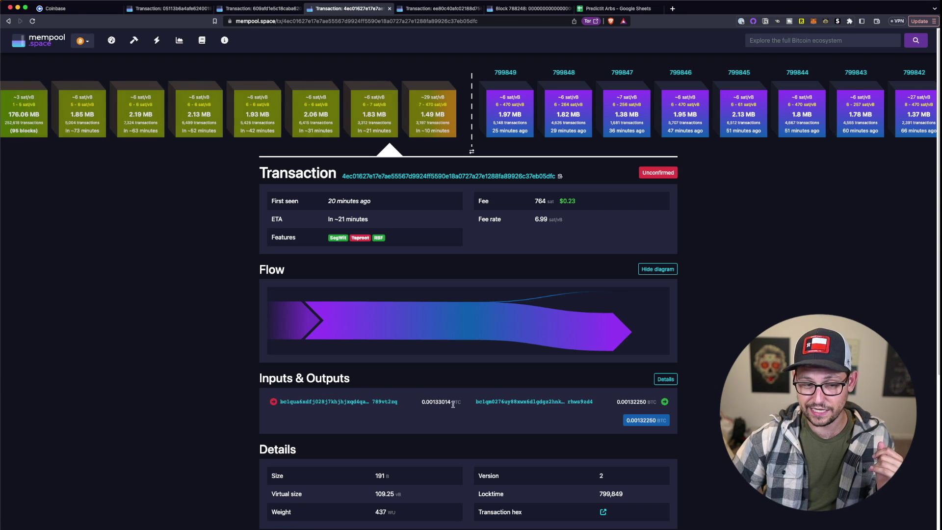
{"action": "left_click", "coordinate": [181, 10]}
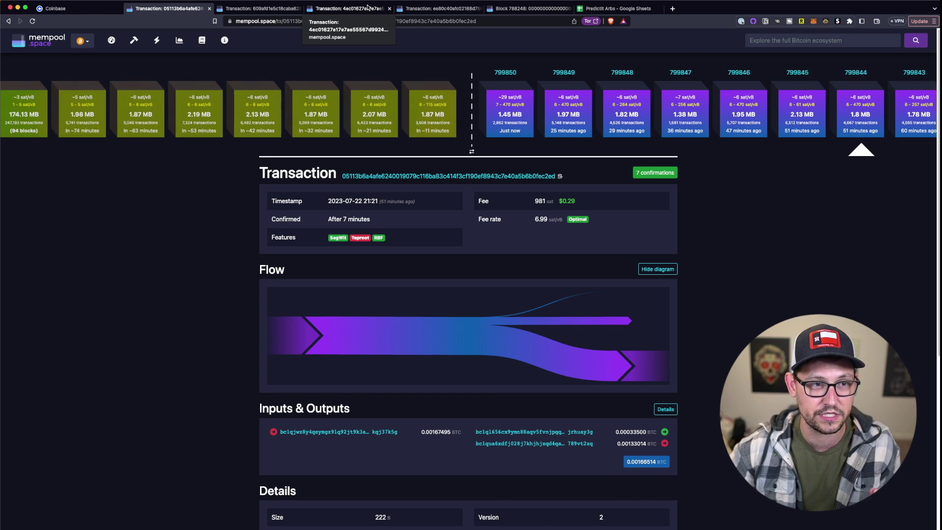
{"action": "left_click", "coordinate": [368, 6]}
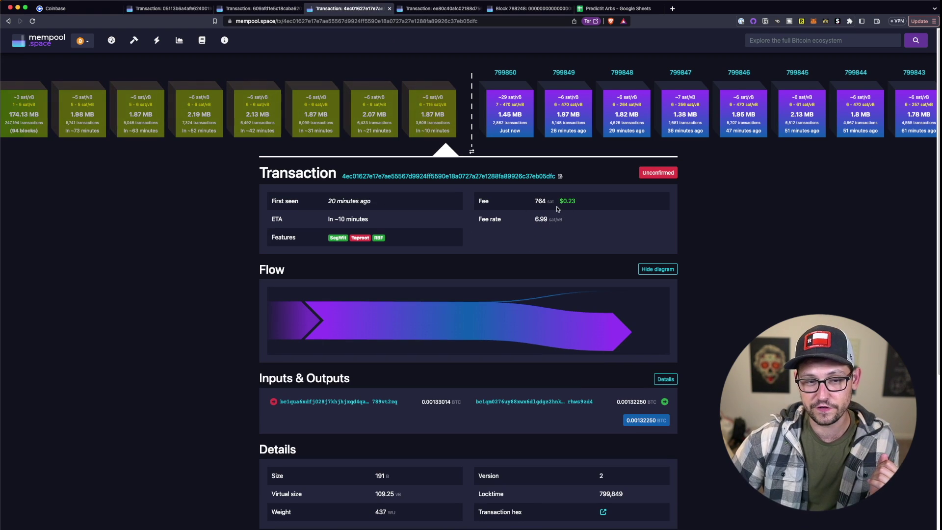
{"action": "left_click", "coordinate": [413, 8]}
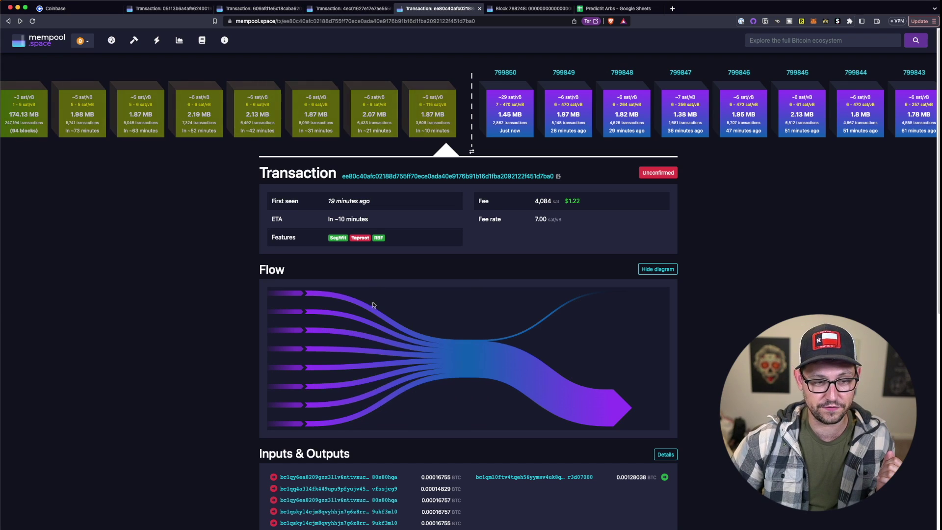
Highlight the many-input transaction's 4,084-sat ($1.22) fee and its 7.00 sat/vB fee rate
{"action": "mouse_move", "coordinate": [322, 294]}
{"action": "scroll", "coordinate": [333, 353], "scroll_direction": "down", "scroll_amount": 1}
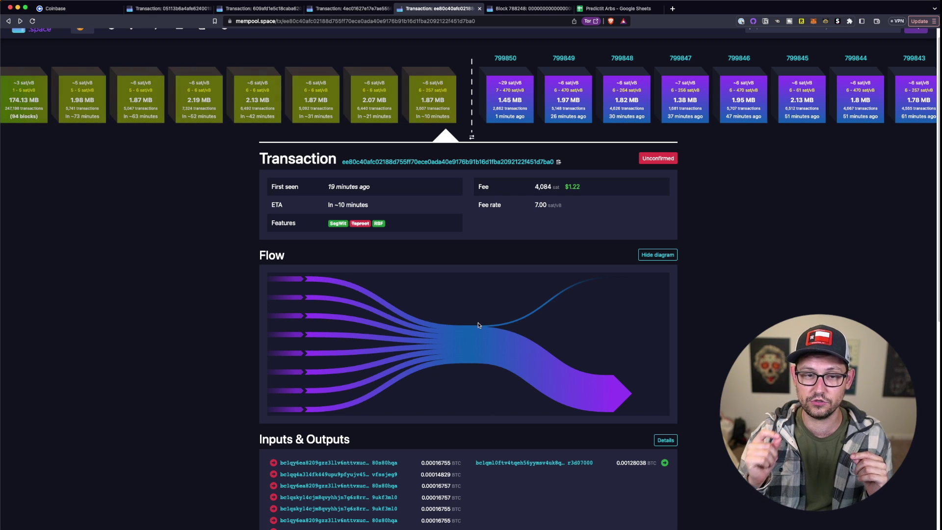
{"action": "double_click", "coordinate": [542, 186]}
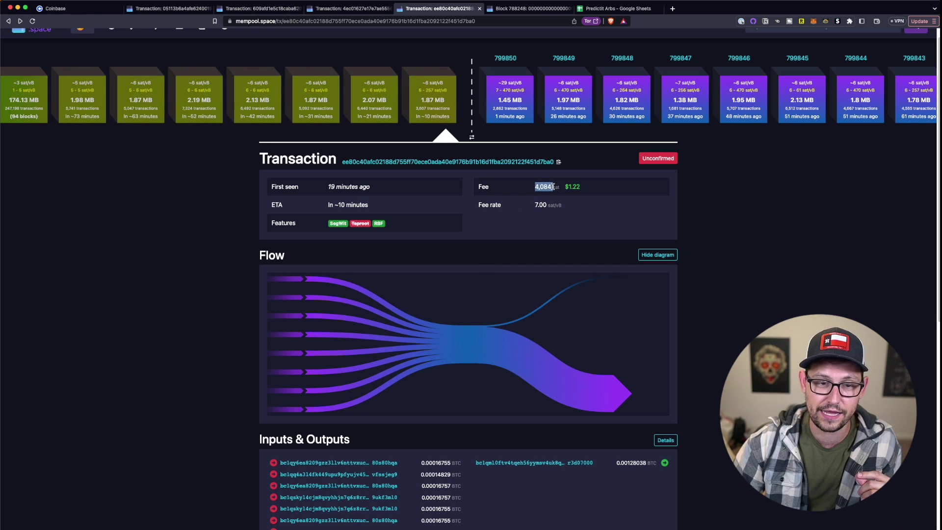
{"action": "mouse_move", "coordinate": [533, 217]}
{"action": "left_mouse_down"}
{"action": "mouse_move", "coordinate": [537, 206]}
{"action": "mouse_move", "coordinate": [546, 214]}
{"action": "left_mouse_up"}
{"action": "left_click", "coordinate": [574, 210]}
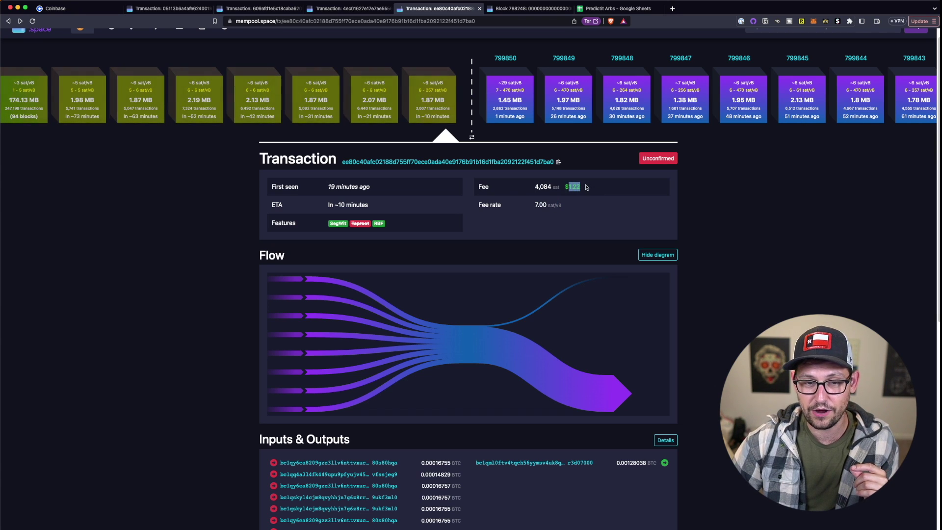
{"action": "left_click", "coordinate": [339, 8]}
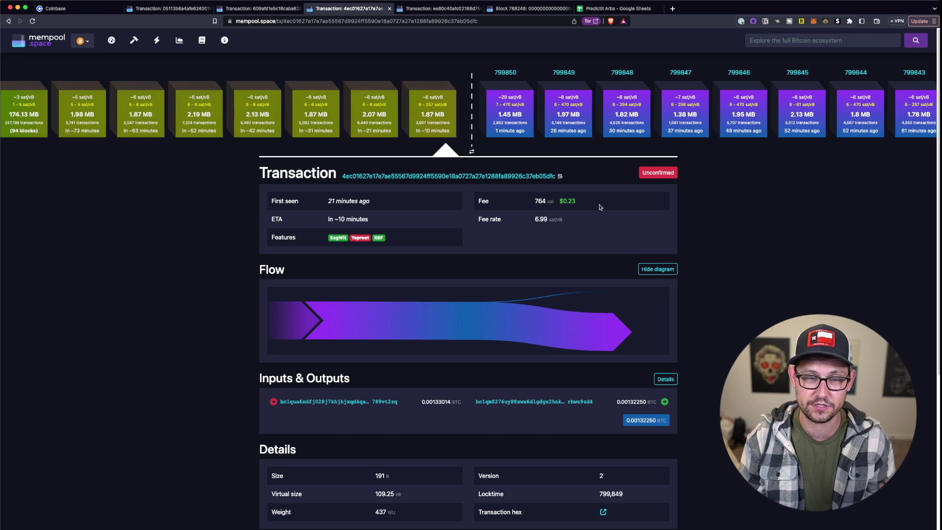
{"action": "left_click", "coordinate": [447, 9]}
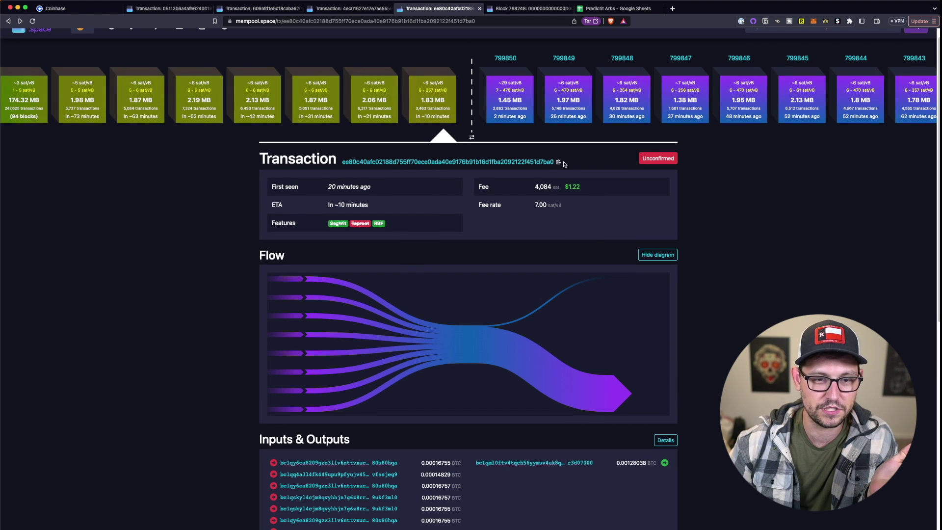
{"action": "left_click_drag", "start_coordinate": [558, 187], "coordinate": [581, 187]}
Point out the single-input transaction's 6.99 sat/vB fee rate for comparison
{"action": "left_click", "coordinate": [345, 10]}
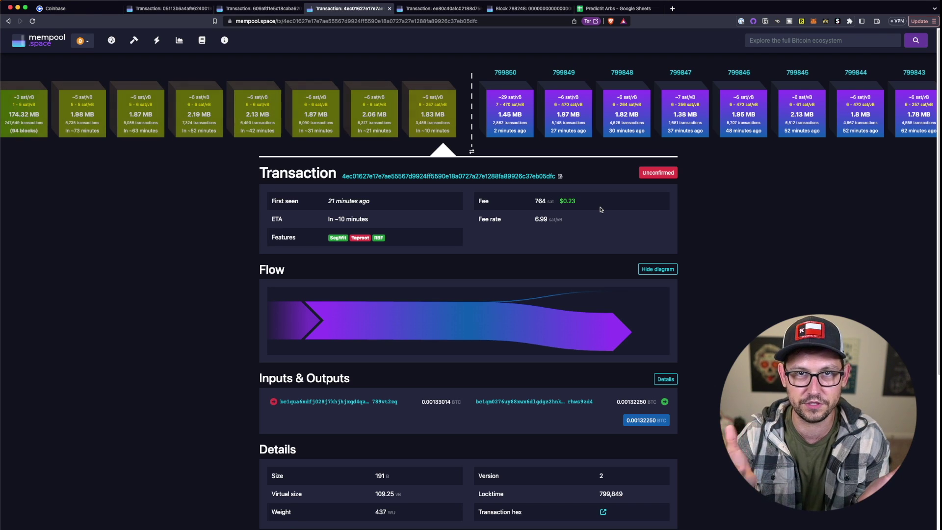
{"action": "left_click_drag", "start_coordinate": [535, 218], "coordinate": [548, 218]}
{"action": "left_click", "coordinate": [546, 217]}
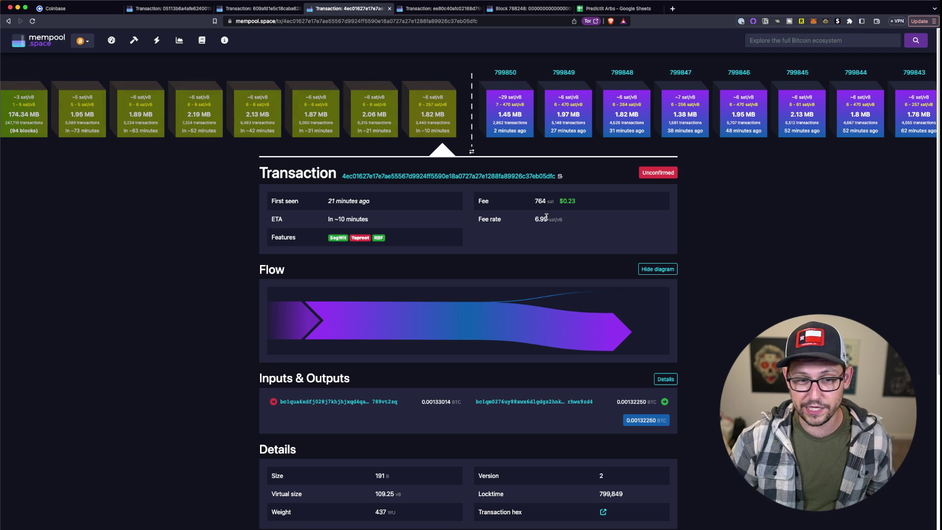
{"action": "mouse_move", "coordinate": [546, 217]}
{"action": "left_mouse_down"}
{"action": "mouse_move", "coordinate": [534, 217]}
{"action": "mouse_move", "coordinate": [560, 220]}
{"action": "mouse_move", "coordinate": [534, 218]}
{"action": "left_mouse_up"}
{"action": "left_click", "coordinate": [535, 217]}
{"action": "left_click", "coordinate": [561, 220]}
{"action": "left_click", "coordinate": [534, 218]}
View block 788248, compute 156/7 ≈ 22.29 in Alfred, then switch to the Predictit Arbs spreadsheet
{"action": "left_click", "coordinate": [502, 11]}
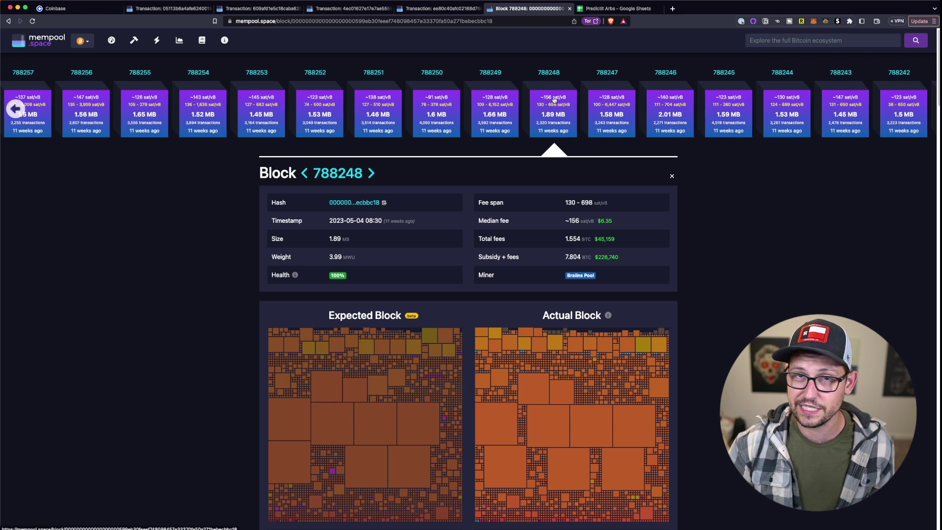
{"action": "key", "text": "alt+space"}
{"action": "type", "text": "1"}
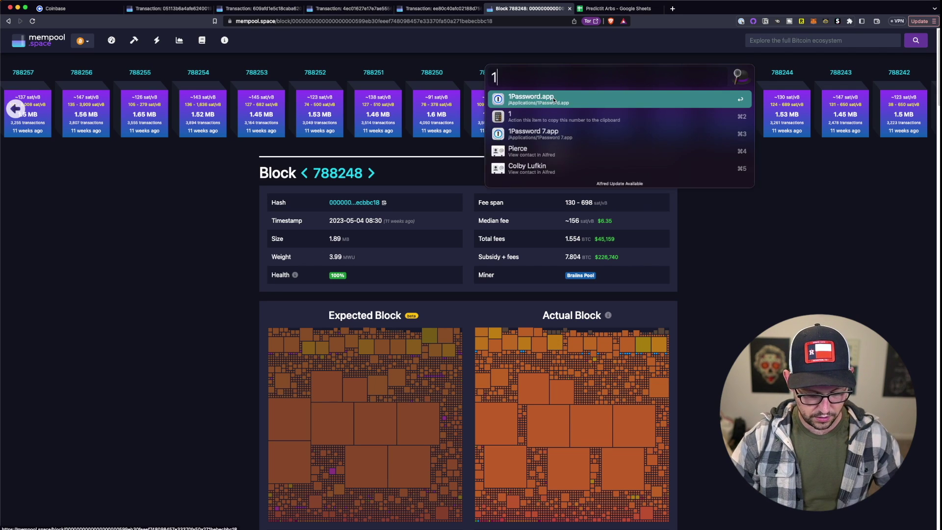
{"action": "type", "text": "56/7"}
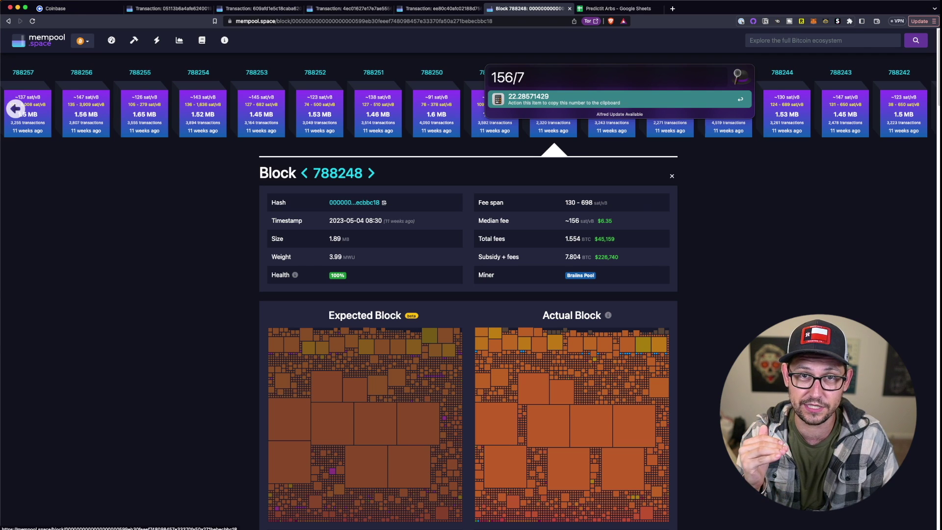
{"action": "key", "text": "Escape"}
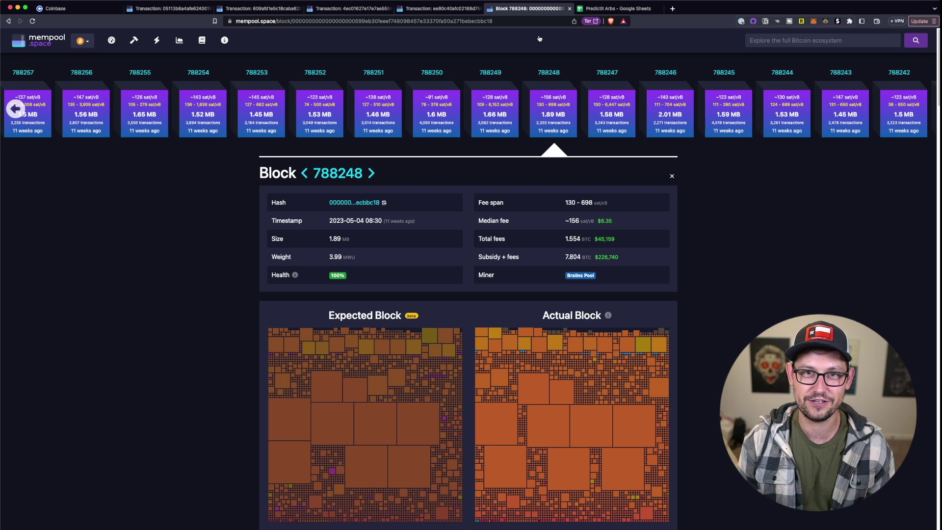
{"action": "key", "text": "ctrl+shift+Tab"}
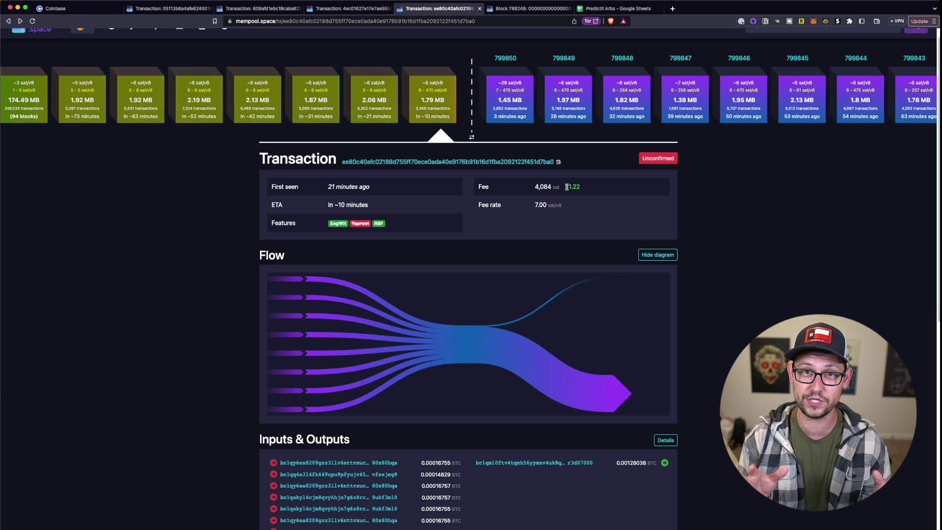
{"action": "key", "text": "super+9"}
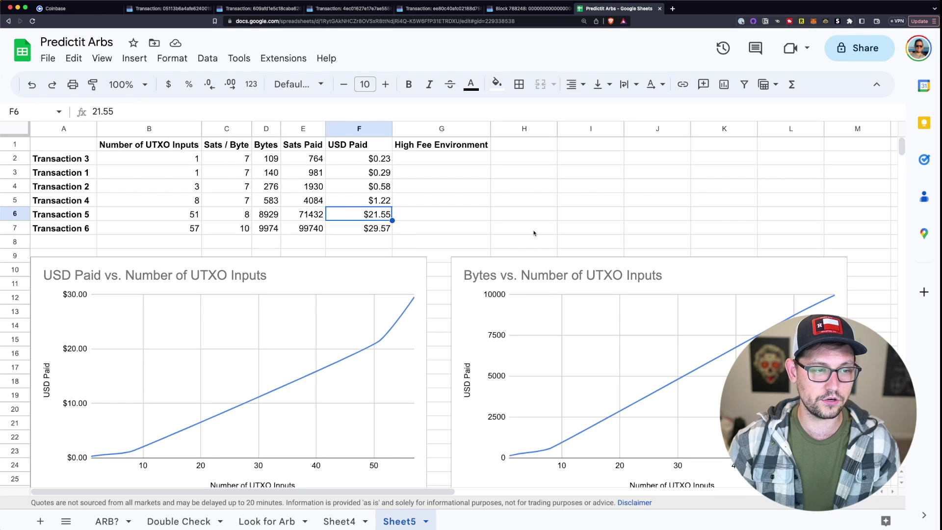
Review Transactions 1–4's input counts, sats per byte and Bytes formulas in the table
{"action": "left_click", "coordinate": [198, 160]}
{"action": "left_click", "coordinate": [246, 160]}
{"action": "left_click", "coordinate": [270, 160]}
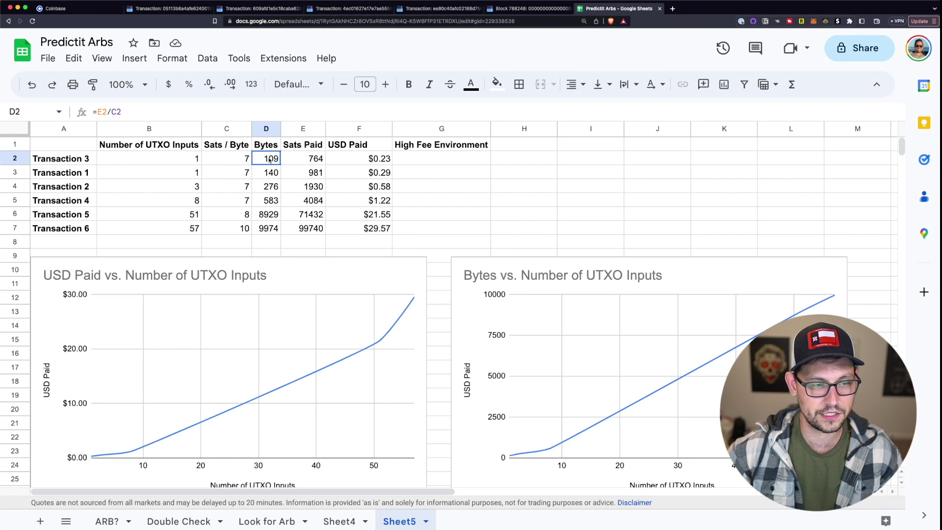
{"action": "left_click_drag", "start_coordinate": [269, 164], "coordinate": [270, 170]}
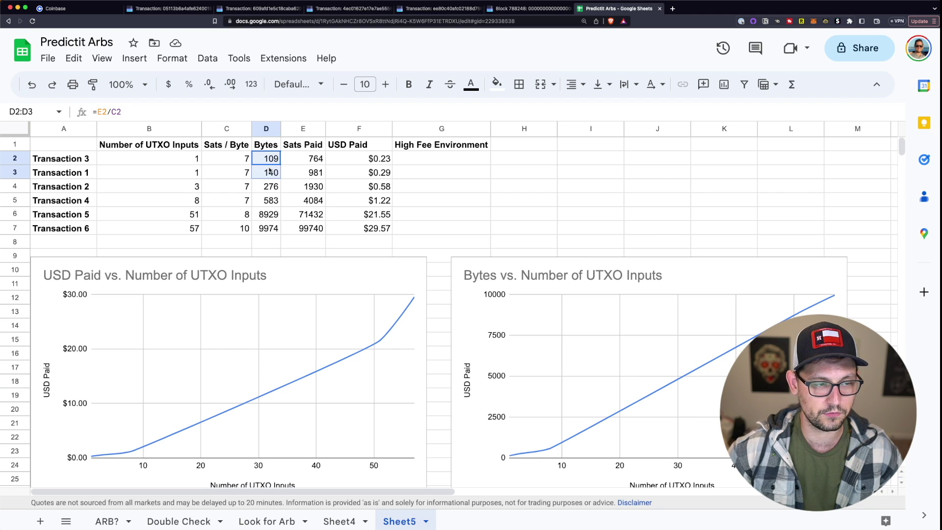
{"action": "left_click", "coordinate": [269, 171]}
{"action": "left_click", "coordinate": [271, 187]}
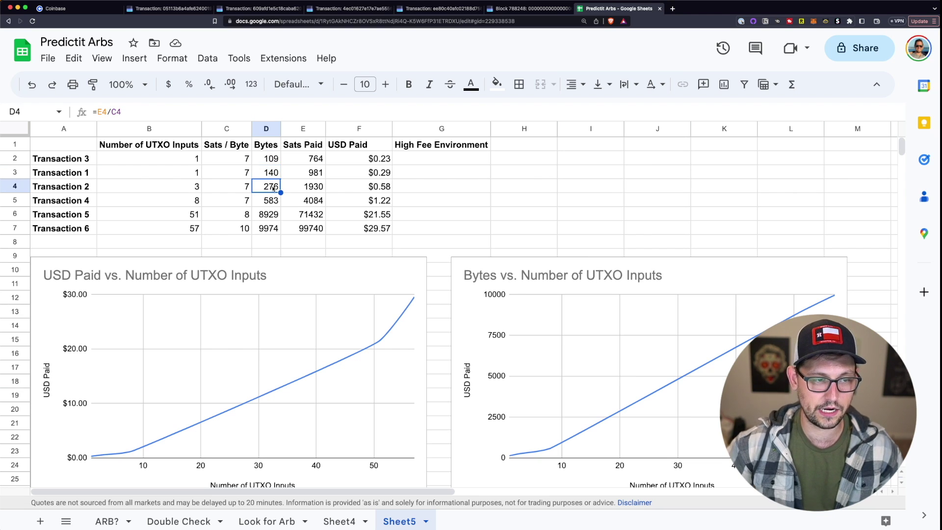
{"action": "left_click", "coordinate": [269, 172]}
{"action": "left_click", "coordinate": [270, 200]}
{"action": "key", "text": "Down"}
{"action": "key", "text": "Left"}
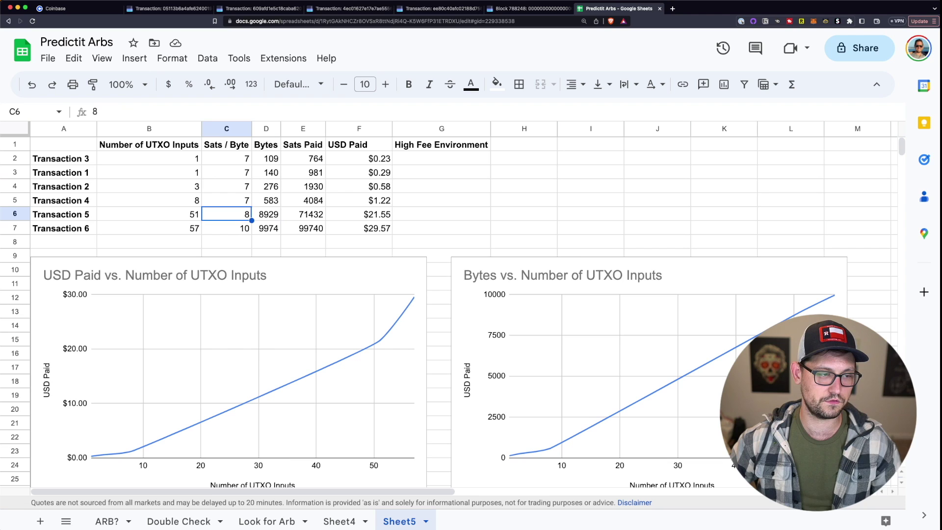
{"action": "key", "text": "Left"}
{"action": "key", "text": "Left"}
{"action": "key", "text": "Down"}
{"action": "key", "text": "Up"}
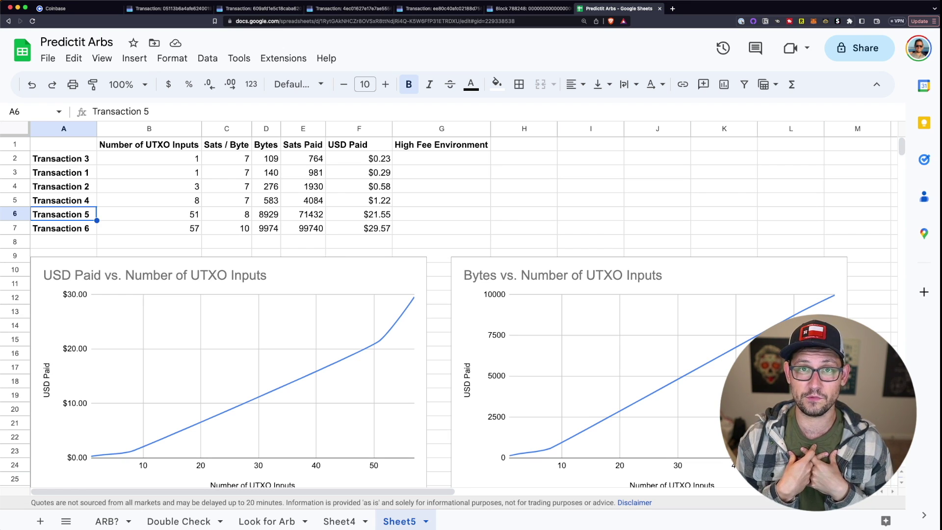
Compare Transactions 5 and 6: 51 vs 57 inputs, 8 vs 10 sats/byte, and summed USD fees
{"action": "left_click", "coordinate": [166, 216]}
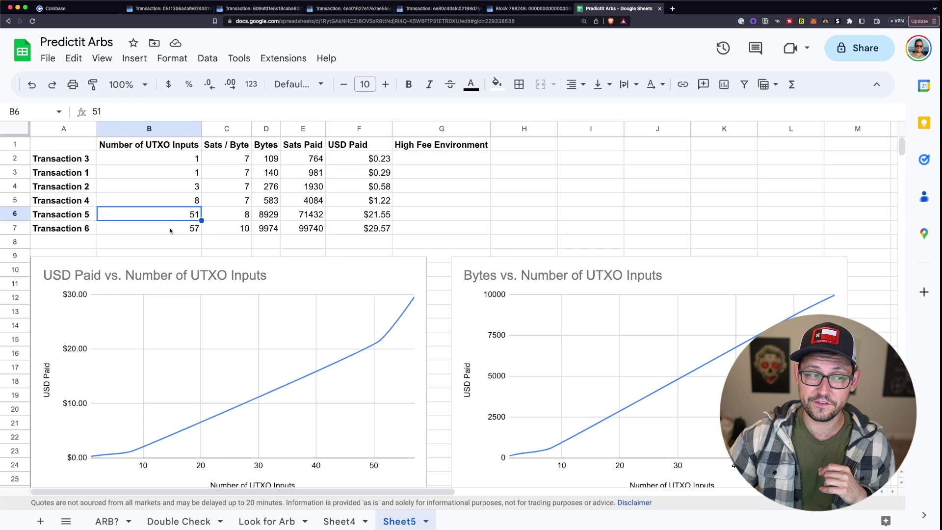
{"action": "left_click", "coordinate": [170, 230]}
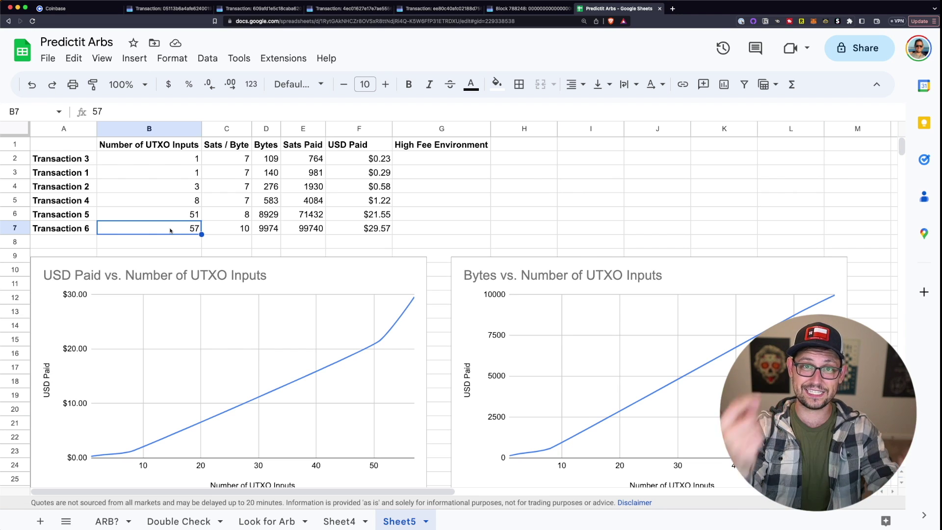
{"action": "left_click_drag", "start_coordinate": [219, 217], "coordinate": [235, 227]}
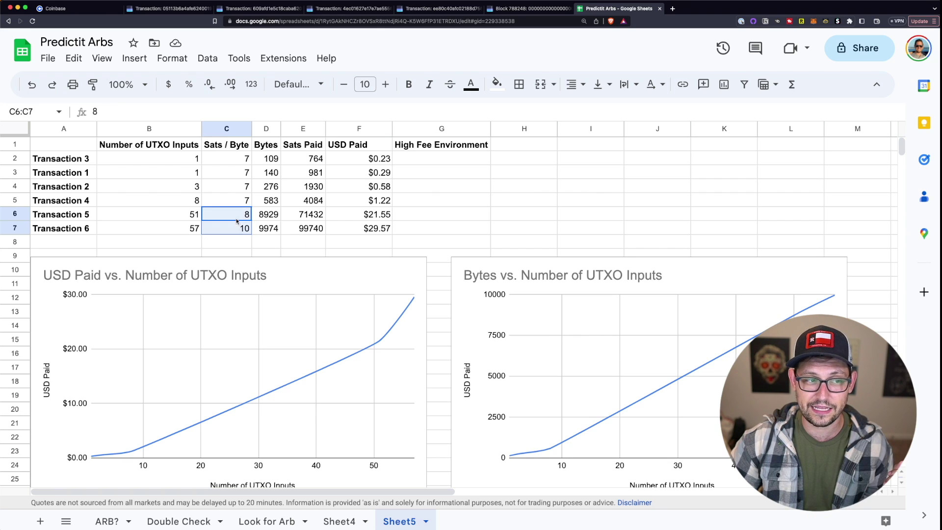
{"action": "left_click", "coordinate": [240, 219]}
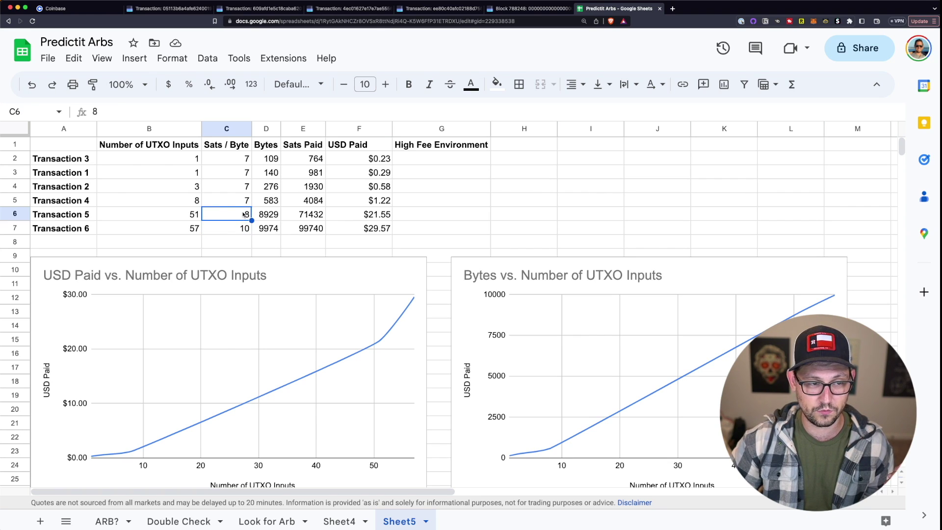
{"action": "left_click", "coordinate": [243, 230]}
{"action": "left_click", "coordinate": [243, 220]}
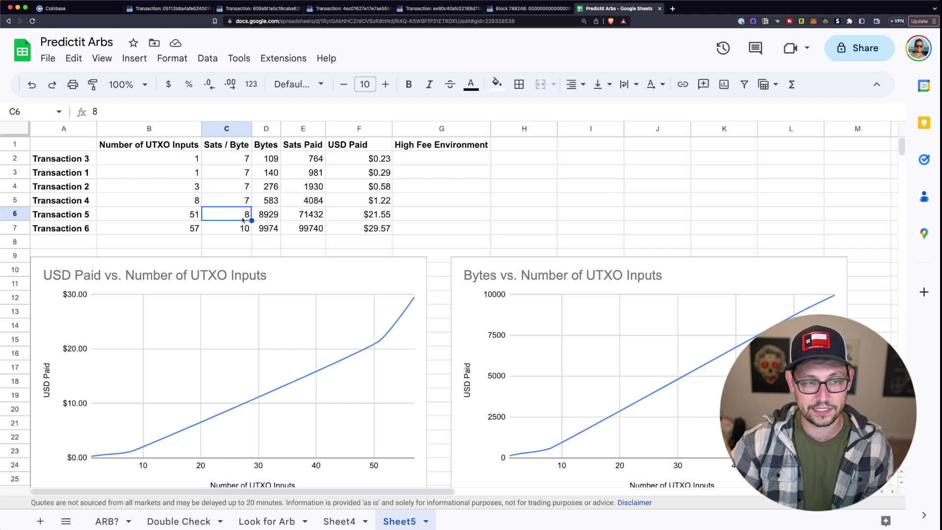
{"action": "left_click_drag", "start_coordinate": [378, 216], "coordinate": [379, 228]}
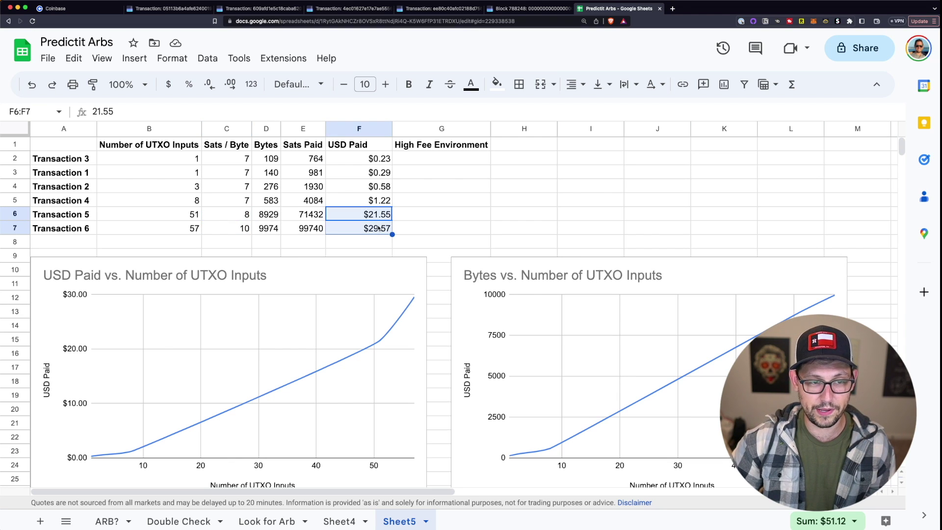
{"action": "left_click", "coordinate": [379, 229]}
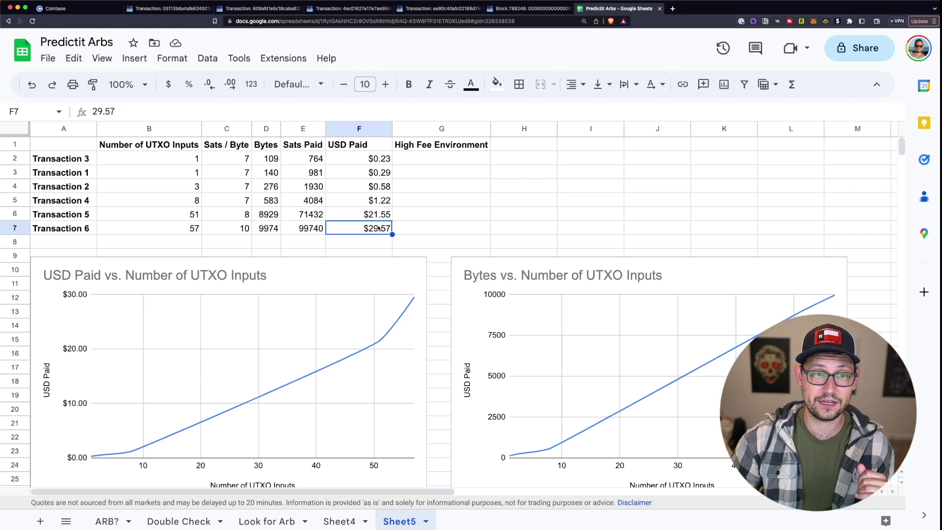
{"action": "left_click", "coordinate": [527, 9]}
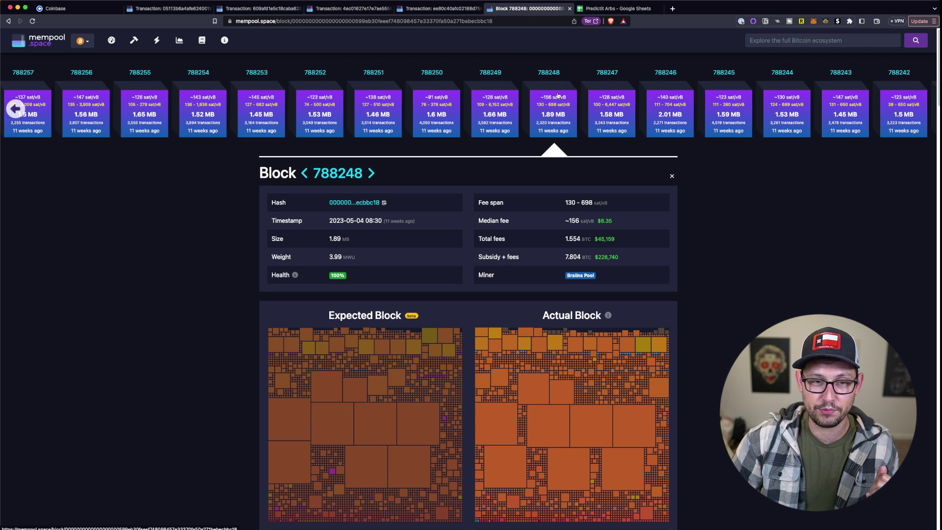
Enter =156/C2*F2 in G2 and fill it down to G7, projecting fees at 156 sat/vB
{"action": "scroll", "coordinate": [557, 101], "scroll_direction": "left", "scroll_amount": 2}
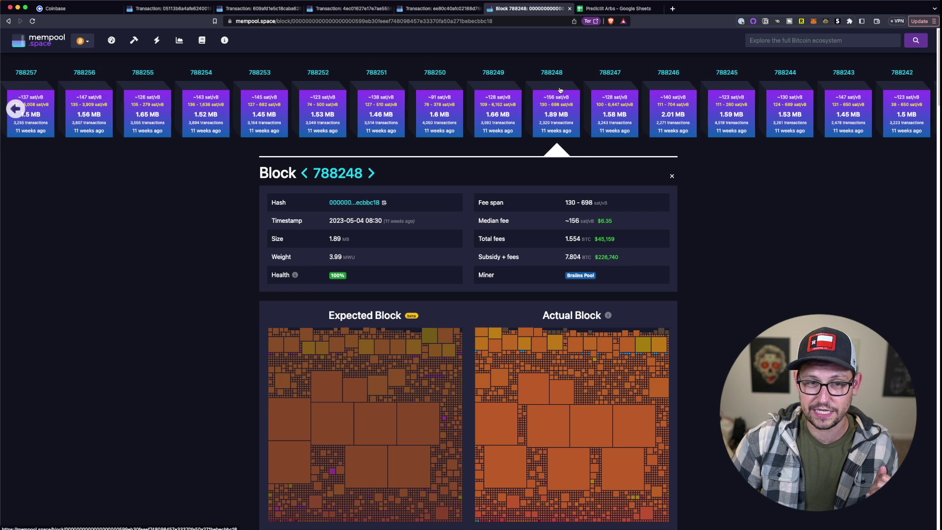
{"action": "left_click", "coordinate": [610, 9]}
{"action": "left_click", "coordinate": [406, 159]}
{"action": "type", "text": "=156"}
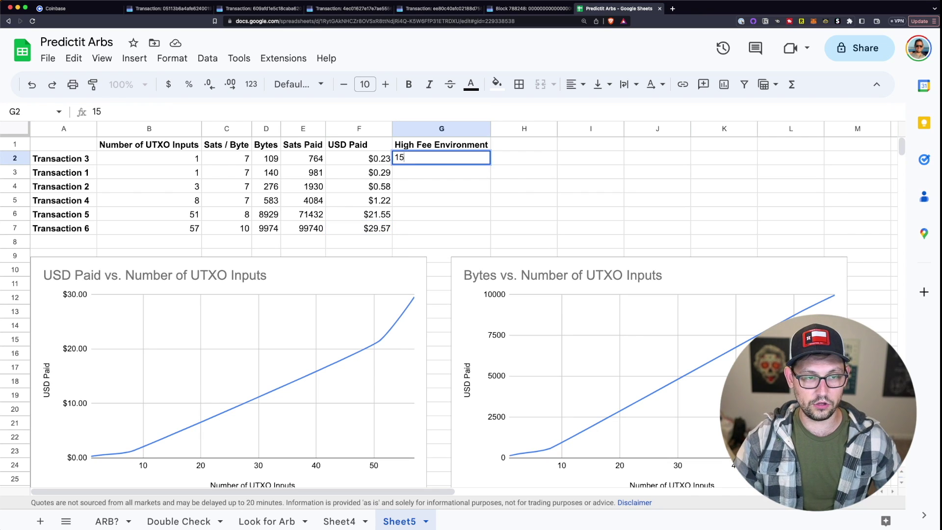
{"action": "type", "text": "/"}
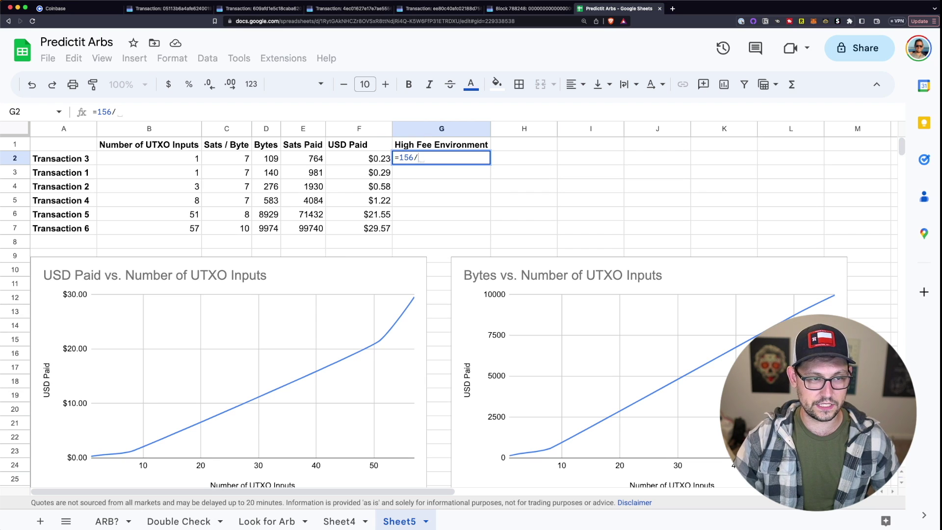
{"action": "key", "text": "Left"}
{"action": "key", "text": "Left"}
{"action": "key", "text": "Left"}
{"action": "key", "text": "Left"}
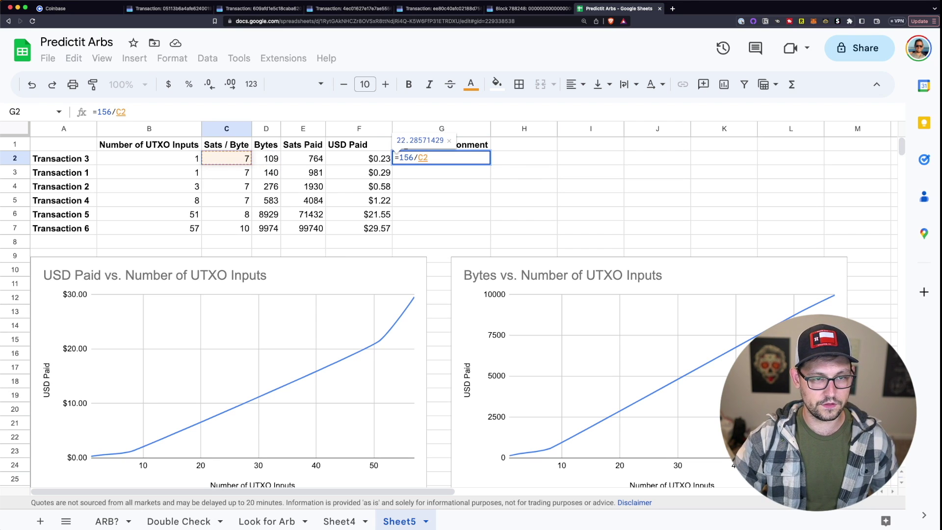
{"action": "type", "text": "*"}
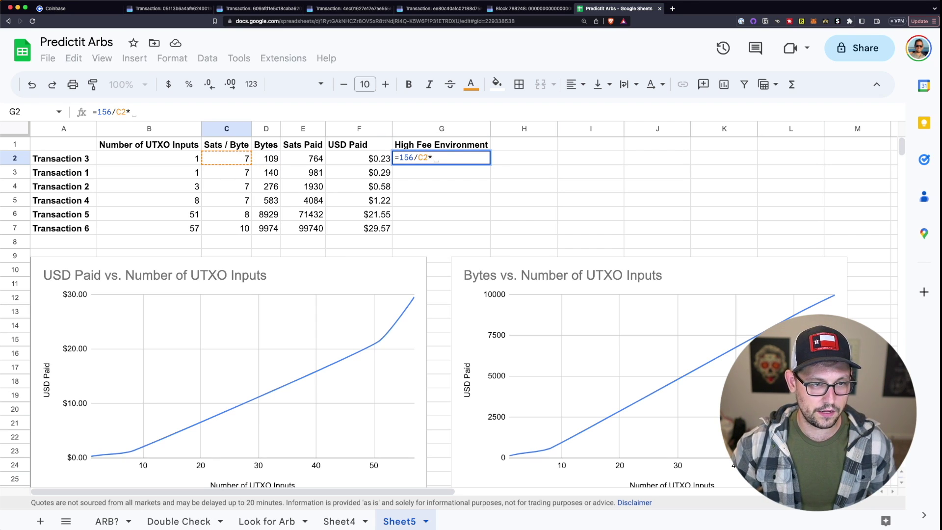
{"action": "key", "text": "Left"}
{"action": "key", "text": "Return"}
{"action": "key", "text": "ctrl+Return"}
{"action": "left_click_drag", "start_coordinate": [443, 214], "coordinate": [446, 224]}
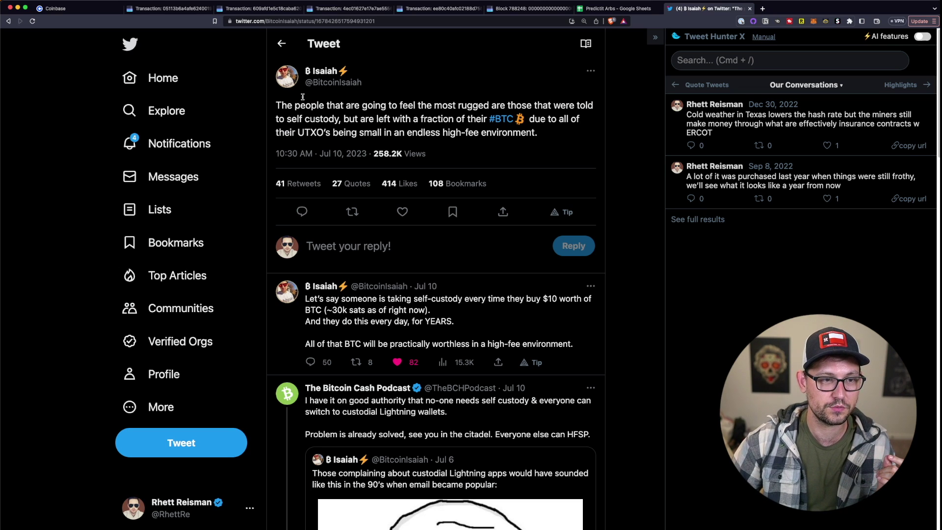
{"action": "mouse_move", "coordinate": [314, 85]}
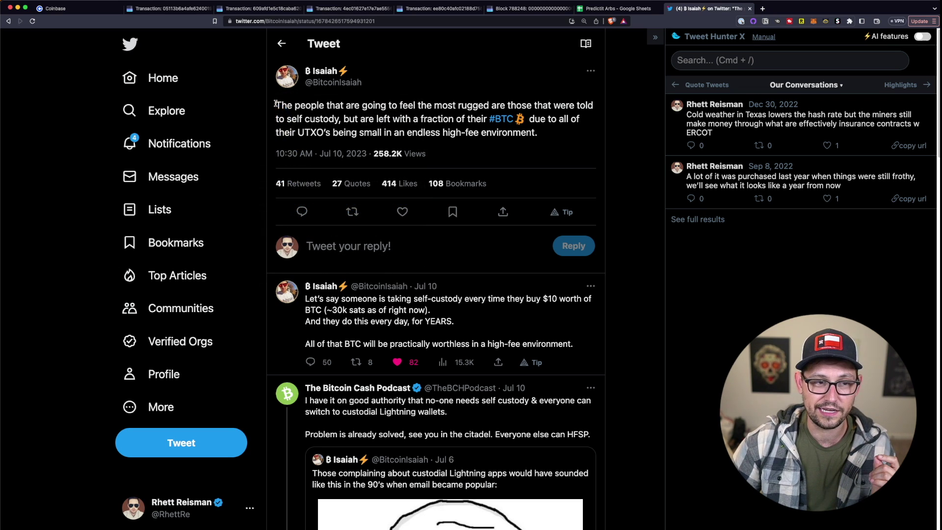
{"action": "left_click_drag", "start_coordinate": [276, 105], "coordinate": [443, 134]}
{"action": "triple_click", "coordinate": [442, 135]}
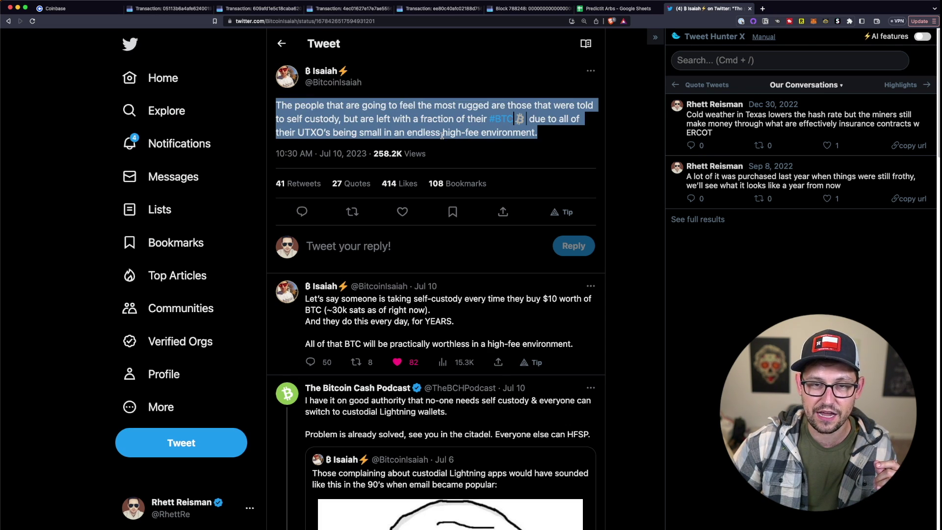
{"action": "left_click", "coordinate": [459, 104]}
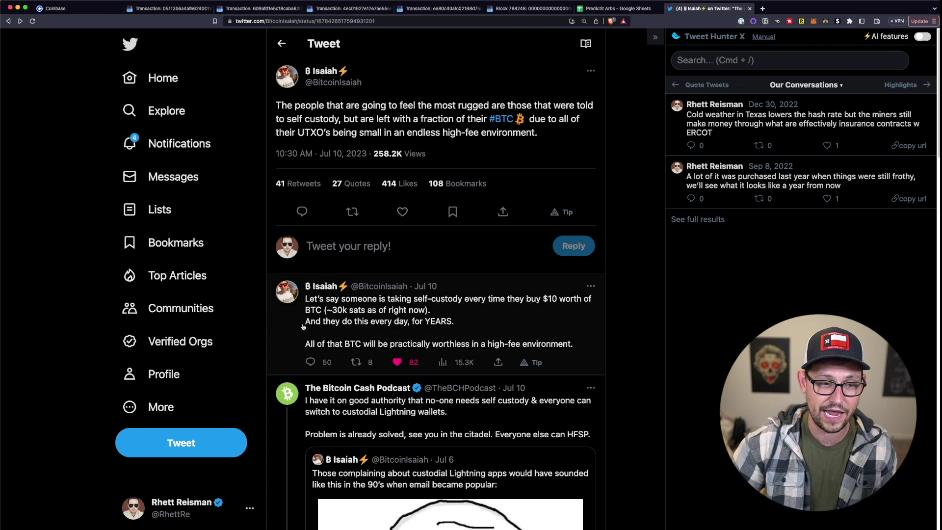
{"action": "left_click_drag", "start_coordinate": [304, 322], "coordinate": [663, 349]}
{"action": "left_click", "coordinate": [486, 317]}
{"action": "left_click", "coordinate": [661, 347]}
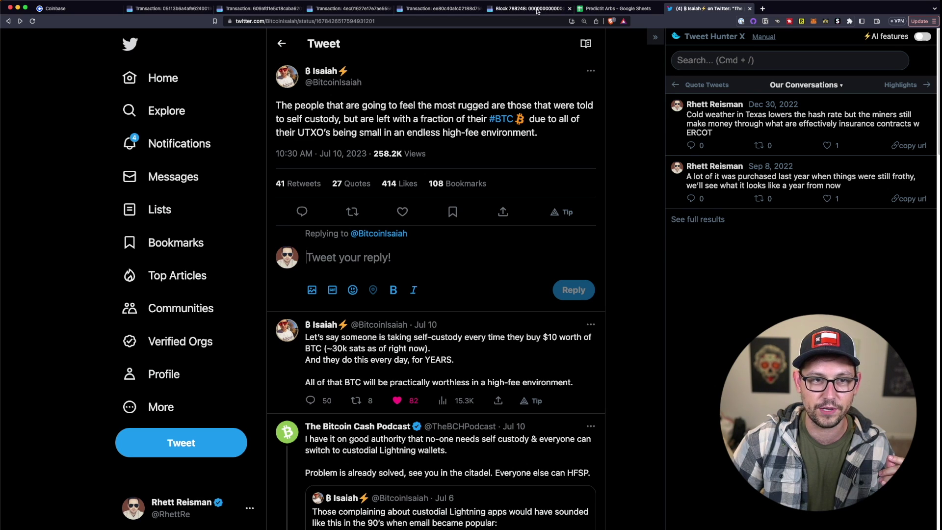
Enter 600 in H6 and H7 beside Transactions 5 and 6
{"action": "left_click", "coordinate": [603, 9]}
{"action": "left_click", "coordinate": [275, 160]}
{"action": "left_click_drag", "start_coordinate": [157, 229], "coordinate": [455, 212]}
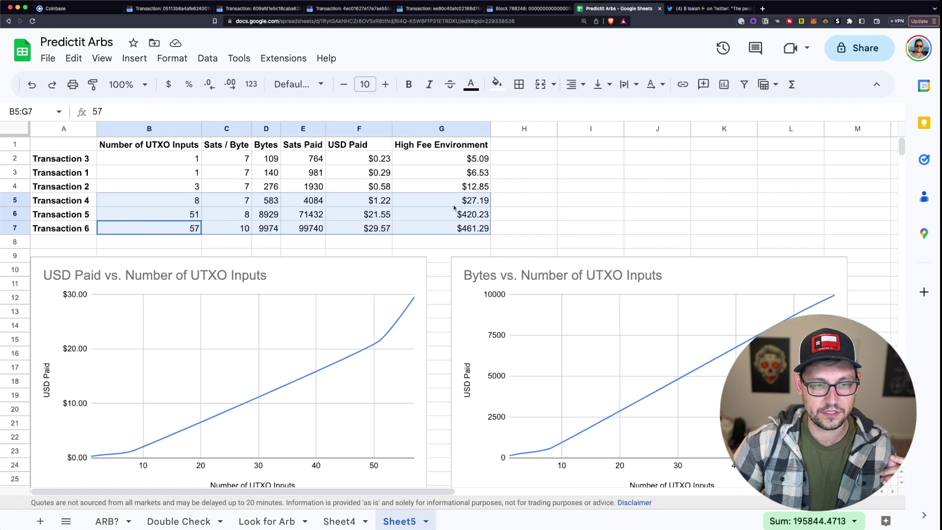
{"action": "left_click", "coordinate": [432, 212]}
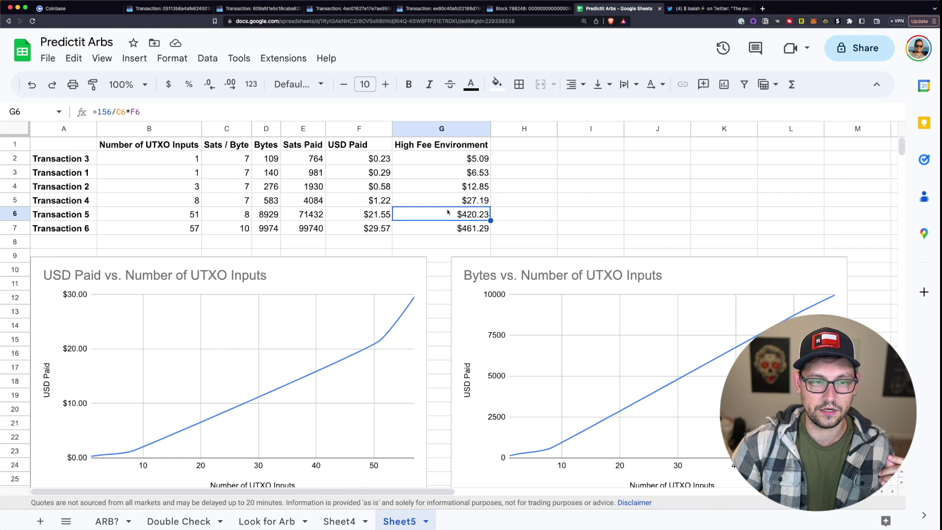
{"action": "left_click", "coordinate": [512, 216]}
{"action": "type", "text": "600"}
{"action": "key", "text": "Return"}
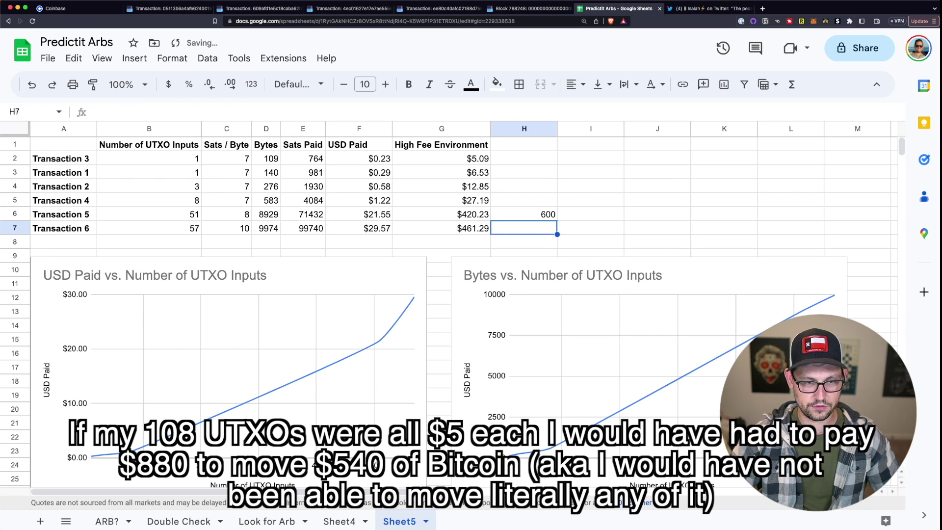
{"action": "type", "text": "600"}
{"action": "key", "text": "Up"}
Show each projected fee as a percentage of 600 in I6:I7, giving 70.04% and 76.88%
{"action": "key", "text": "Right"}
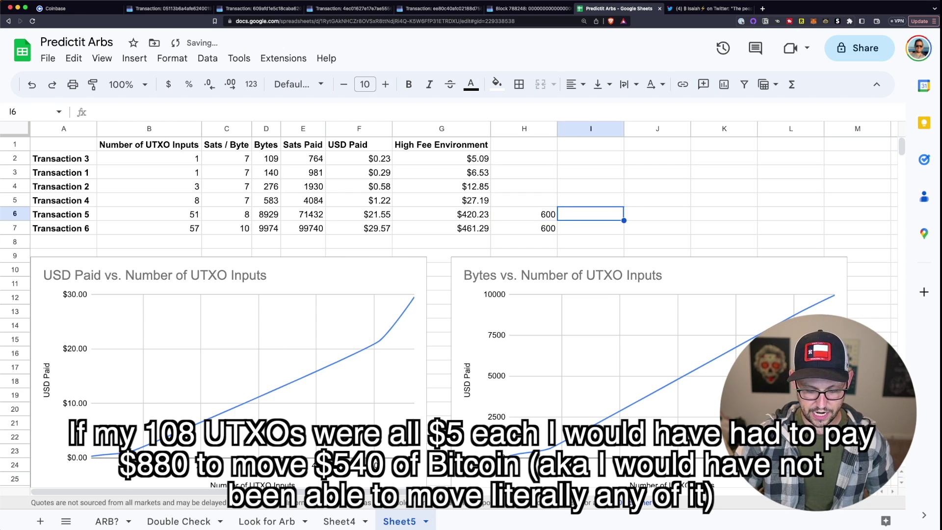
{"action": "type", "text": "70.04% 76.88%"}
{"action": "left_click_drag", "start_coordinate": [587, 217], "coordinate": [479, 229]}
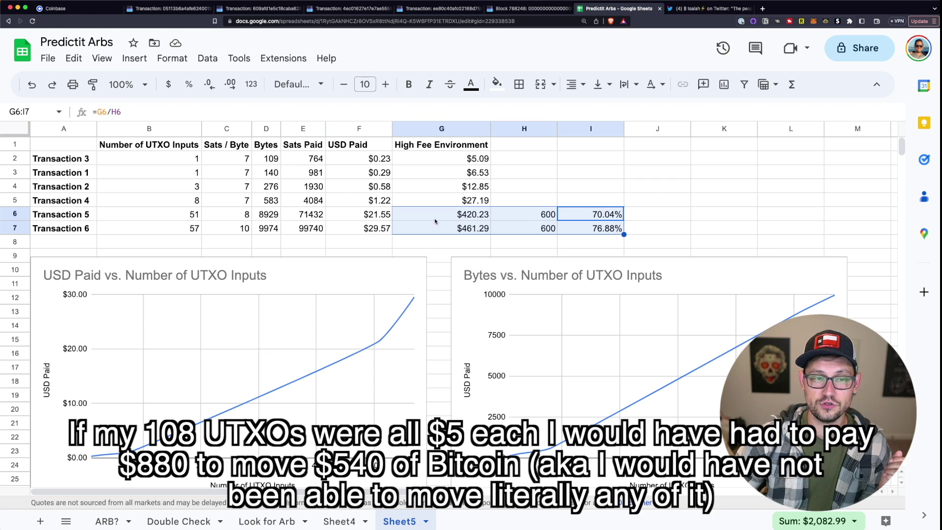
{"action": "left_click", "coordinate": [533, 216]}
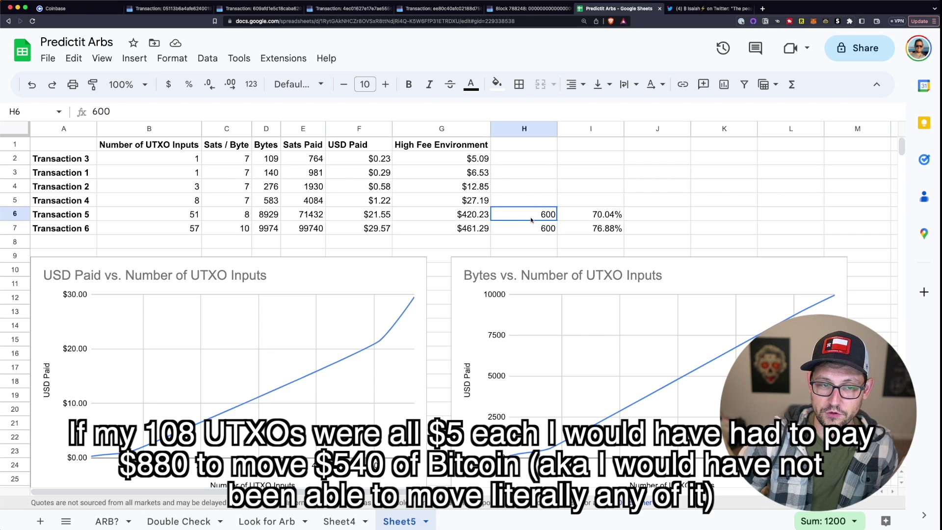
{"action": "left_click_drag", "start_coordinate": [532, 220], "coordinate": [530, 226]}
{"action": "left_click_drag", "start_coordinate": [445, 216], "coordinate": [445, 231]}
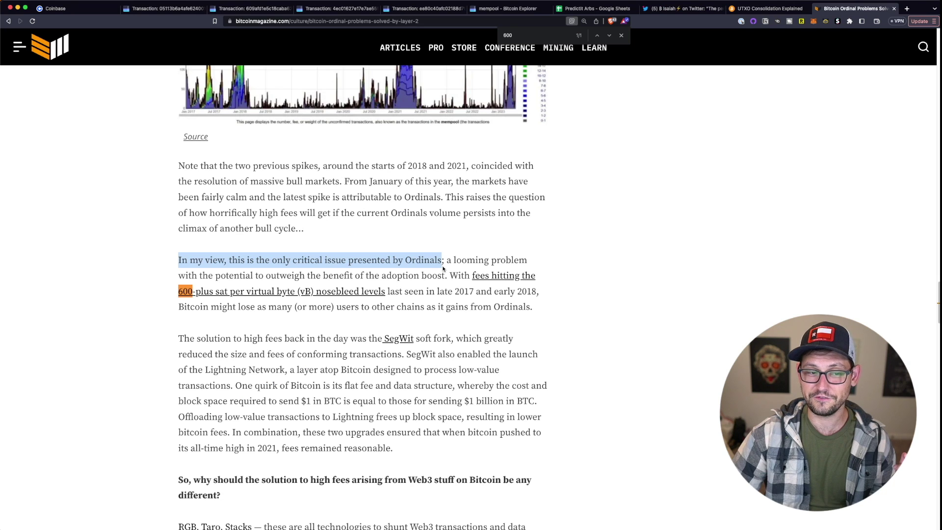
{"action": "left_click_drag", "start_coordinate": [178, 260], "coordinate": [432, 275]}
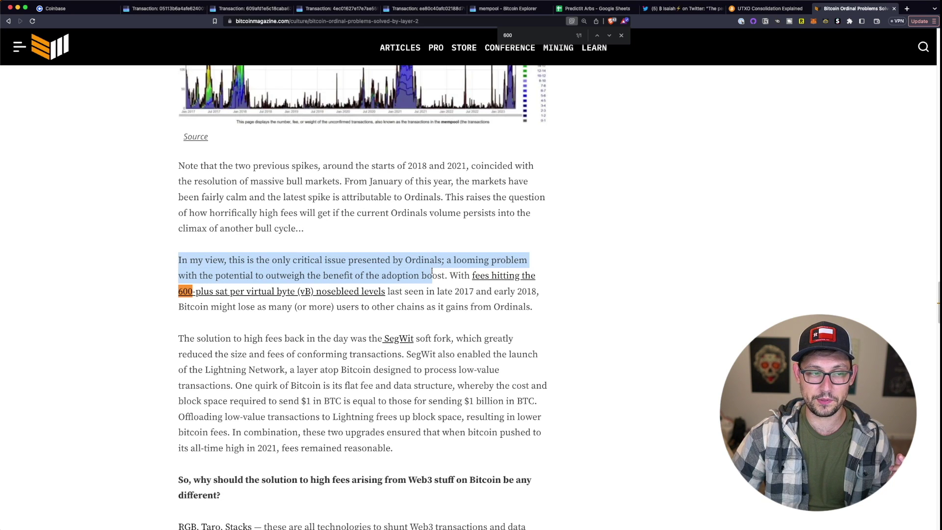
Highlight the Bitcoin Magazine sentence about fees hitting 600-plus sat/vB, then return to the spreadsheet
{"action": "left_click", "coordinate": [432, 271]}
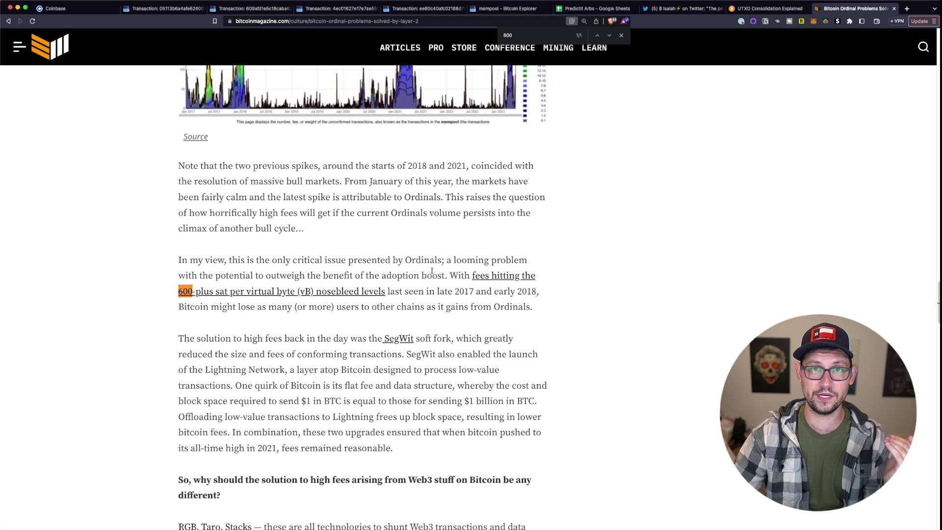
{"action": "left_click_drag", "start_coordinate": [449, 275], "coordinate": [417, 307]}
{"action": "left_click", "coordinate": [416, 307]}
{"action": "left_click_drag", "start_coordinate": [405, 260], "coordinate": [417, 293]}
{"action": "left_click", "coordinate": [593, 8]}
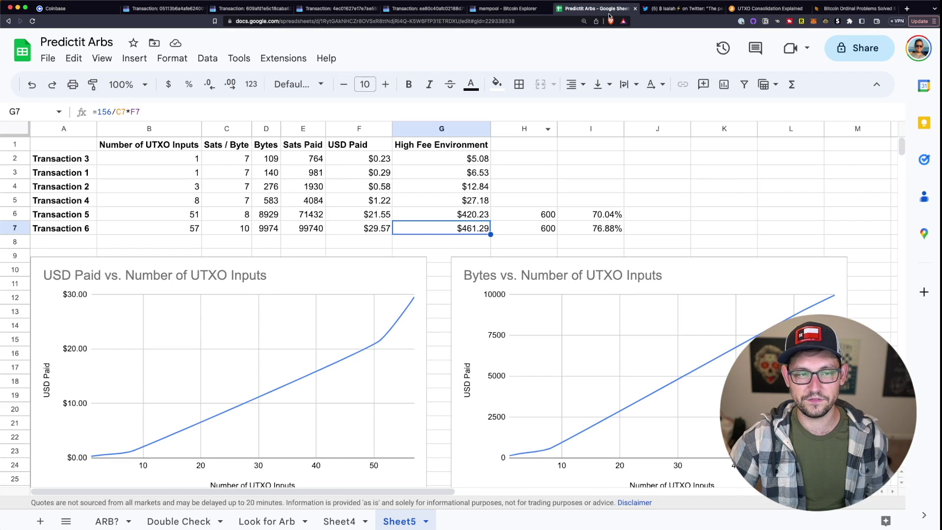
Change the projection formula's 156 to 600 sat/vB, reaching $1,774.20, and delete H6:I7
{"action": "double_click", "coordinate": [104, 112]}
{"action": "type", "text": "600"}
{"action": "key", "text": "Return"}
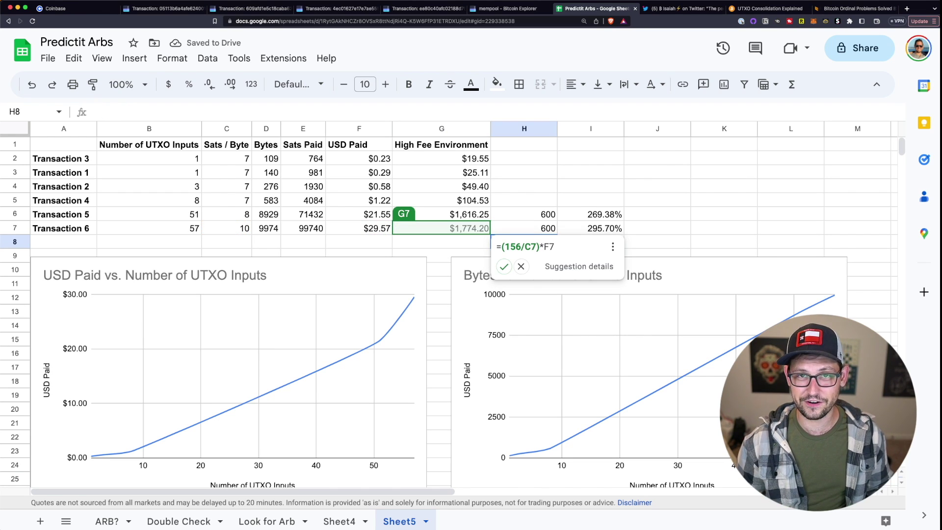
{"action": "key", "text": "super+z"}
{"action": "key", "text": "super+z"}
{"action": "key", "text": "super+z"}
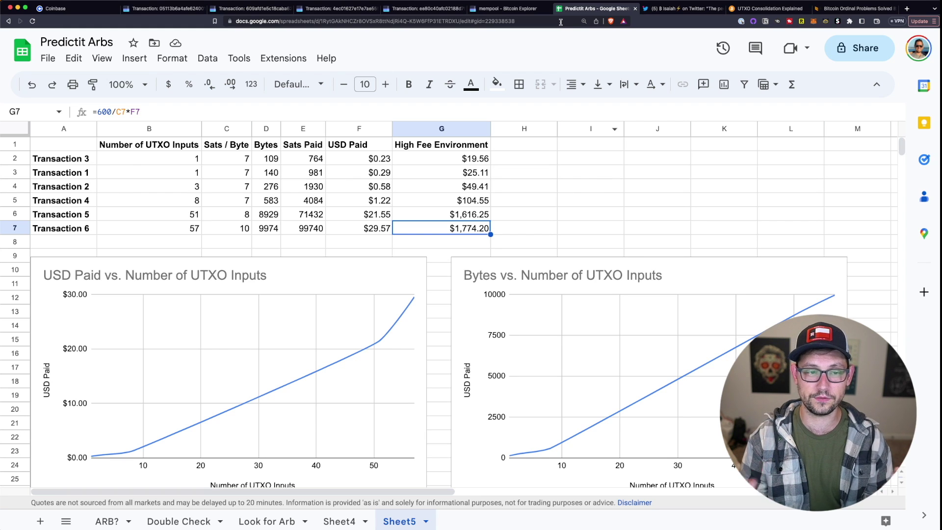
{"action": "key", "text": "ctrl+shift+Tab"}
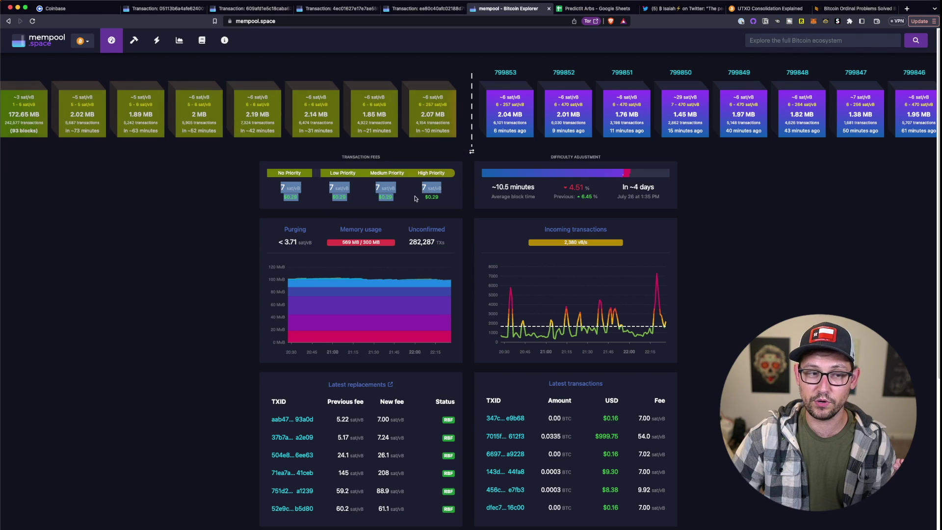
Confirm on the mempool.space dashboard that every fee priority sits at 6 sat/vB, then return to the tweet
{"action": "left_click", "coordinate": [443, 202]}
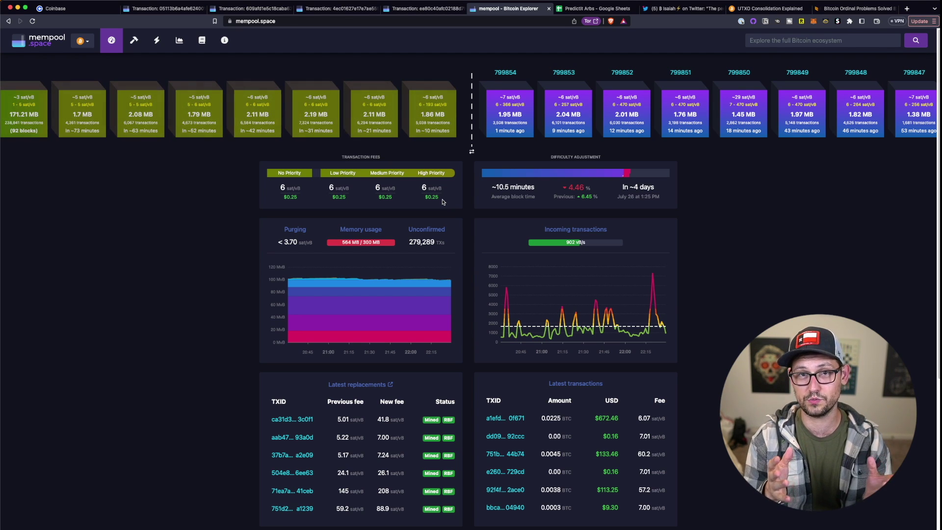
{"action": "left_click", "coordinate": [668, 9]}
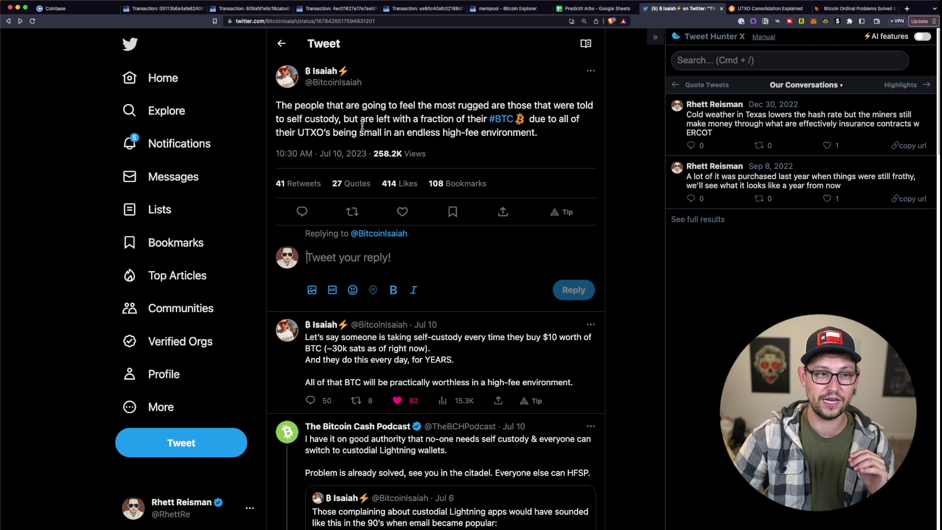
{"action": "left_click_drag", "start_coordinate": [292, 132], "coordinate": [535, 134]}
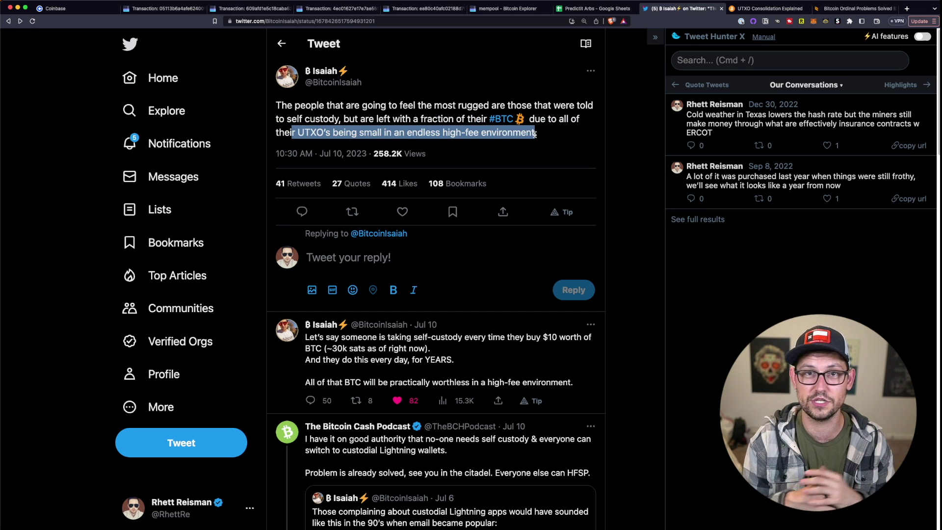